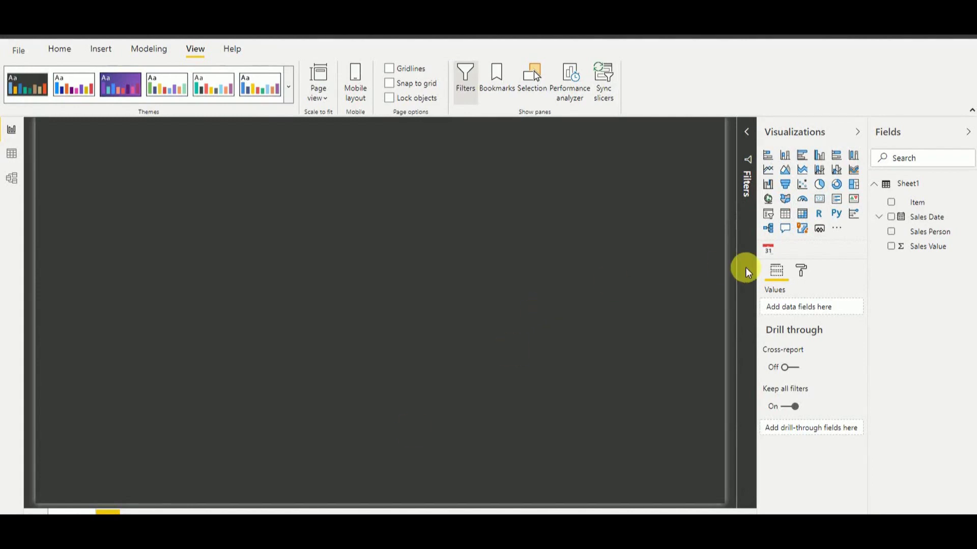
- Add an empty gauge visual to the report page and resize it larger
click(808, 203)
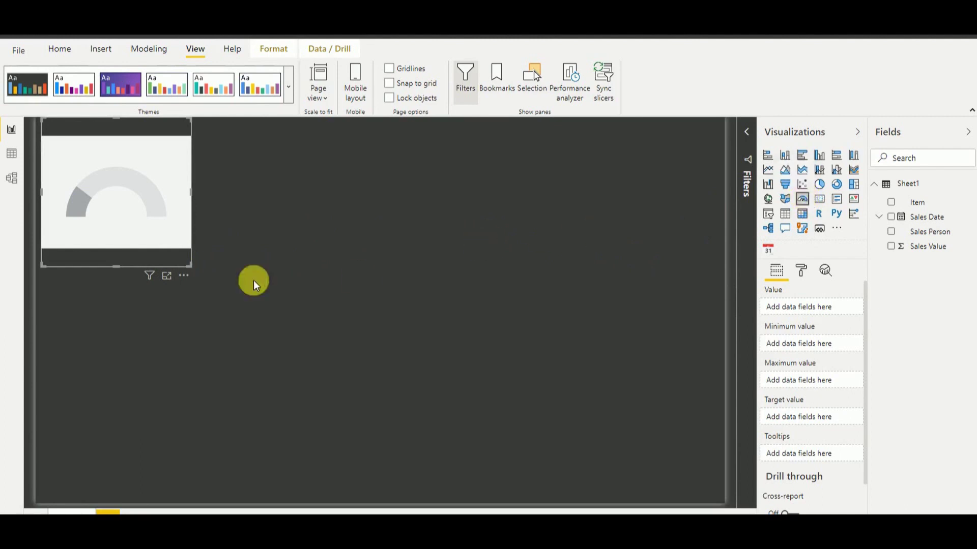
drag(194, 273, 318, 351)
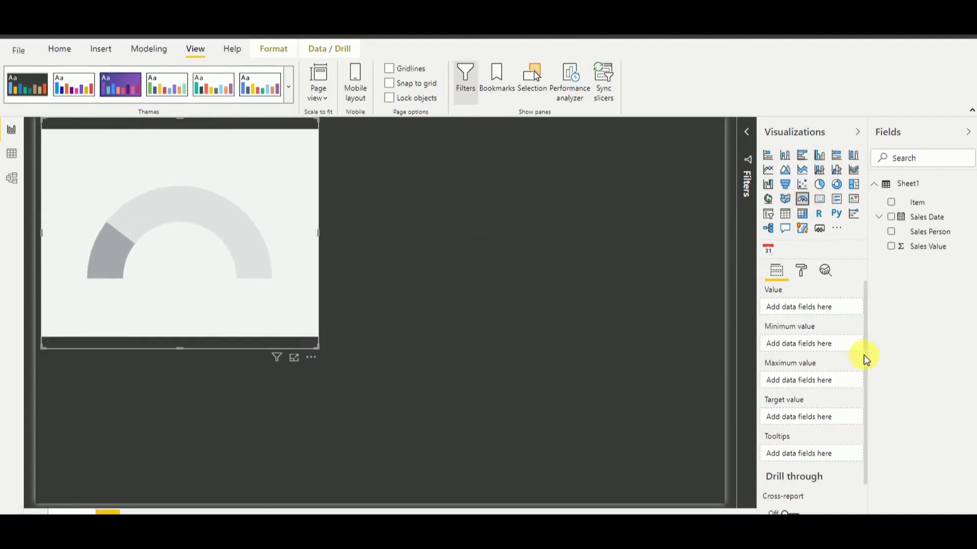
scroll(865, 356, down, 3)
scroll(867, 351, up, 3)
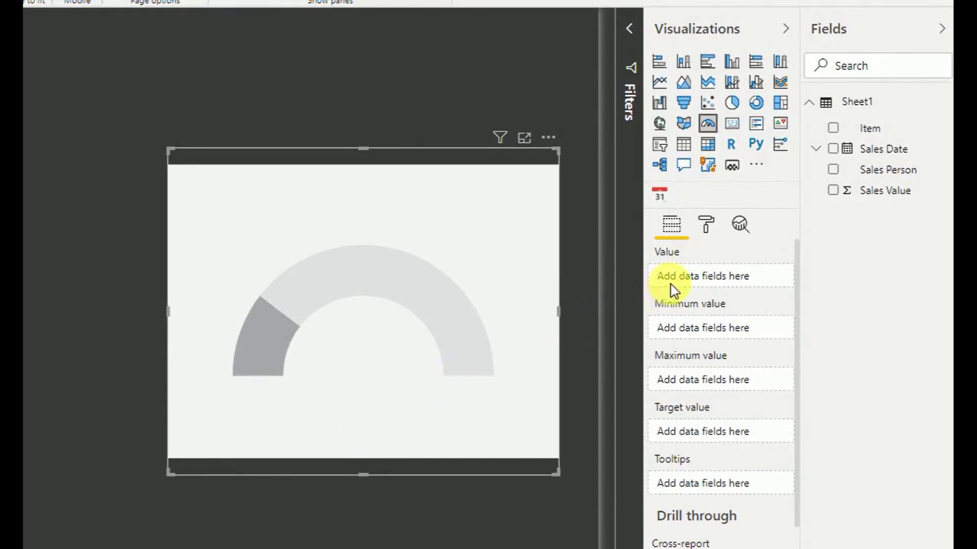
- Put Sales Value in the gauge's Value well, keeping the Sum aggregation
drag(911, 192, 749, 274)
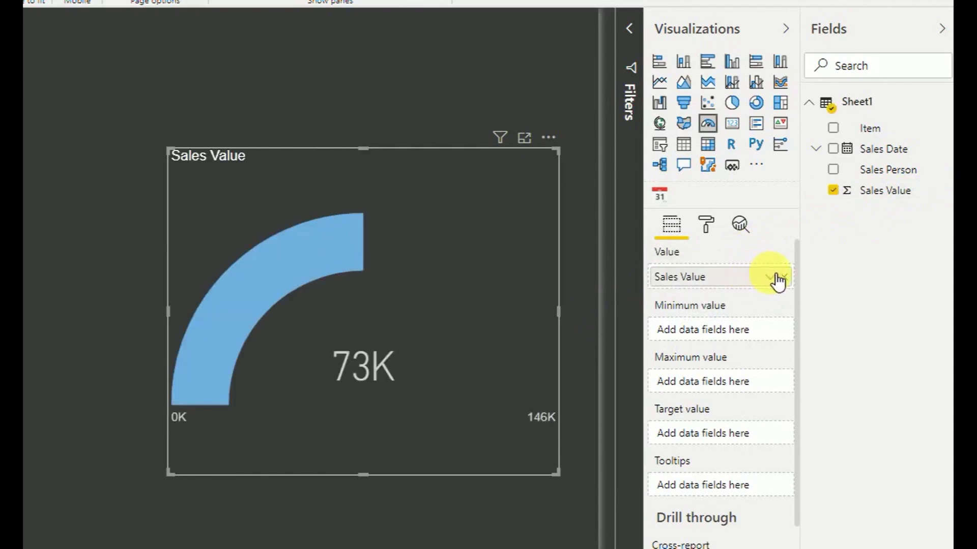
click(776, 279)
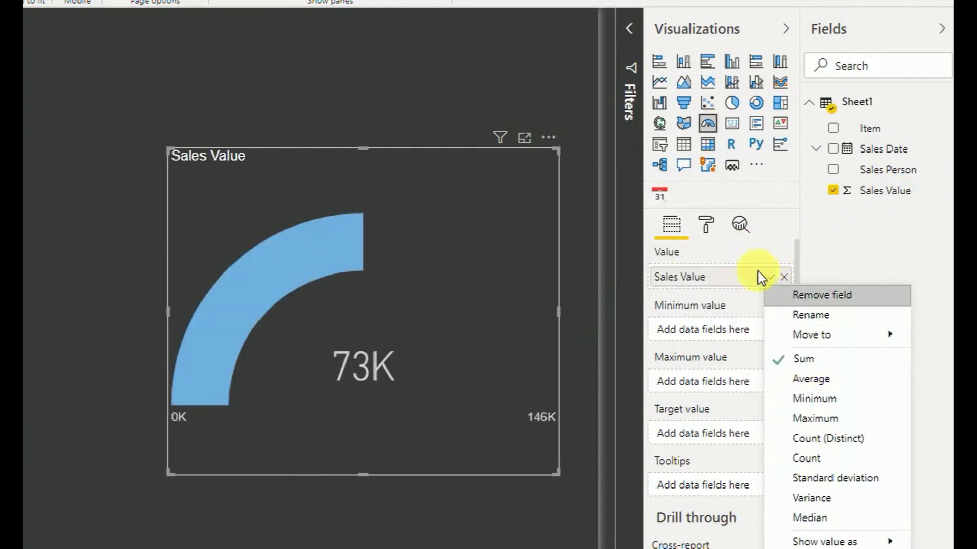
click(760, 283)
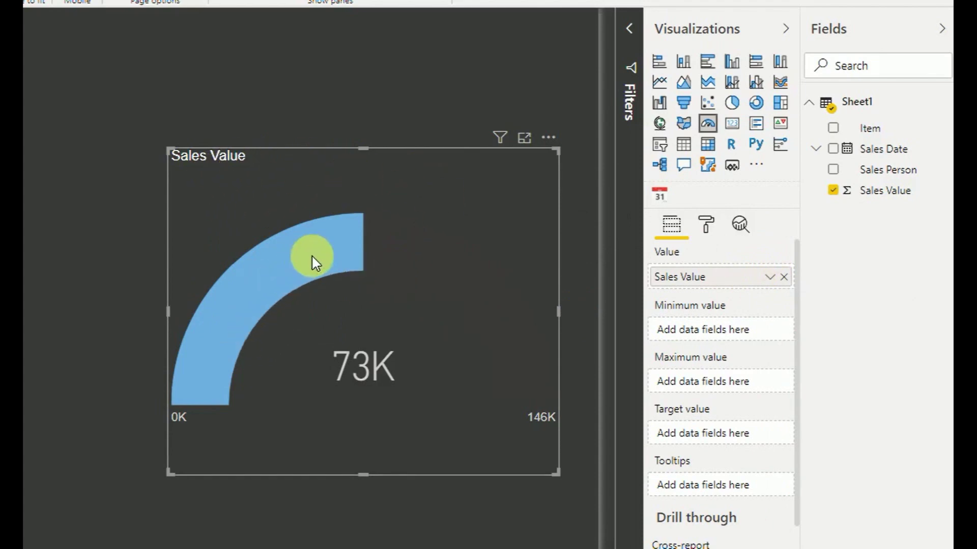
mouse_move(331, 255)
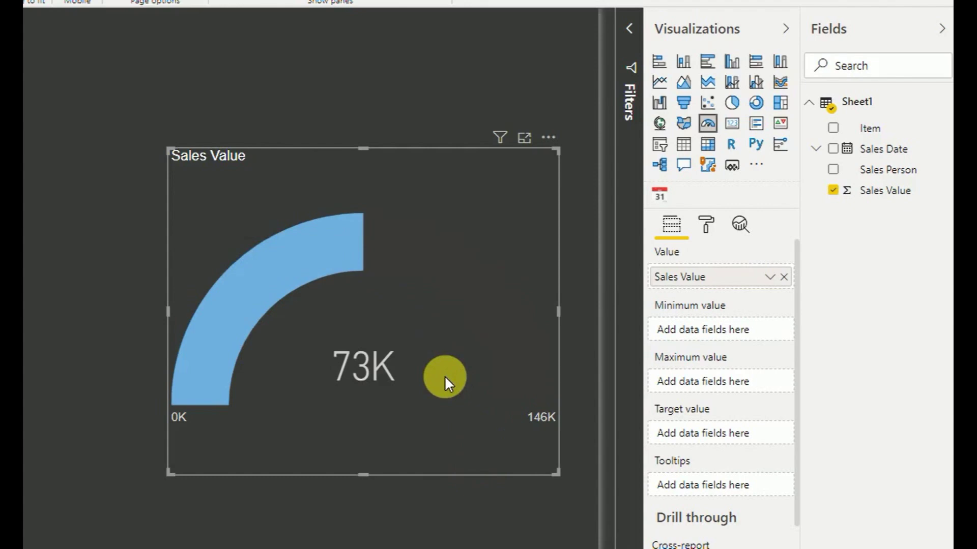
- Set the gauge axis to Min 25000, Max 75000 and Target 60000 in the Format pane
click(705, 227)
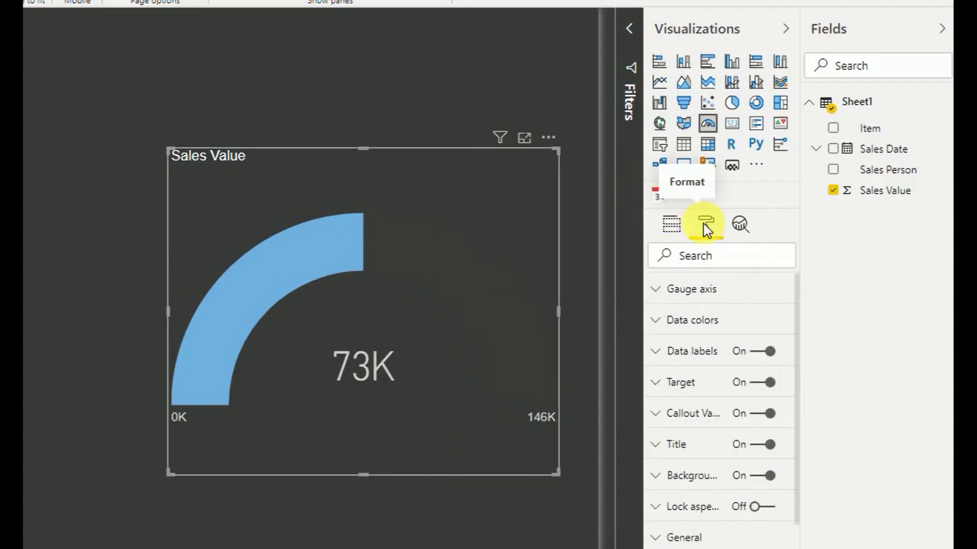
mouse_move(798, 292)
mouse_down()
mouse_move(800, 328)
mouse_move(798, 307)
mouse_up()
click(704, 283)
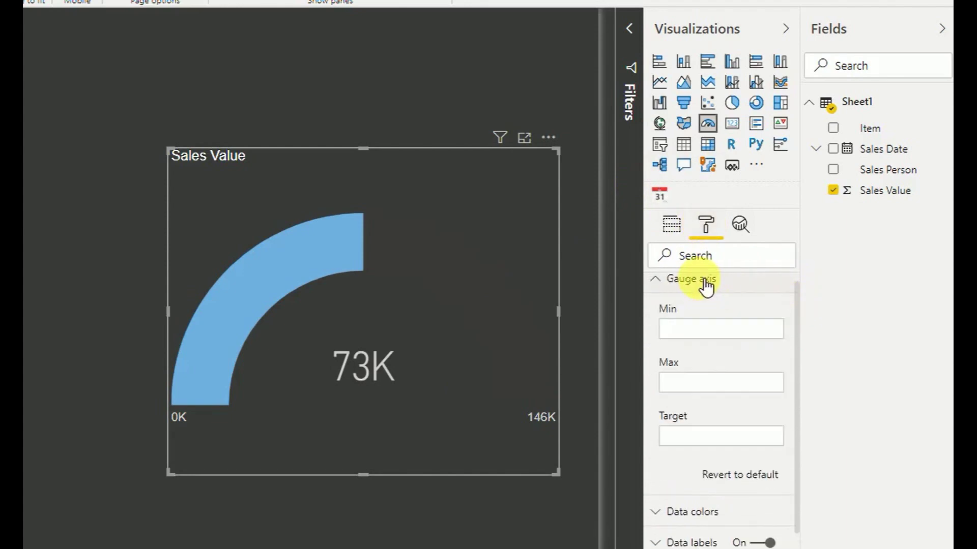
click(702, 330)
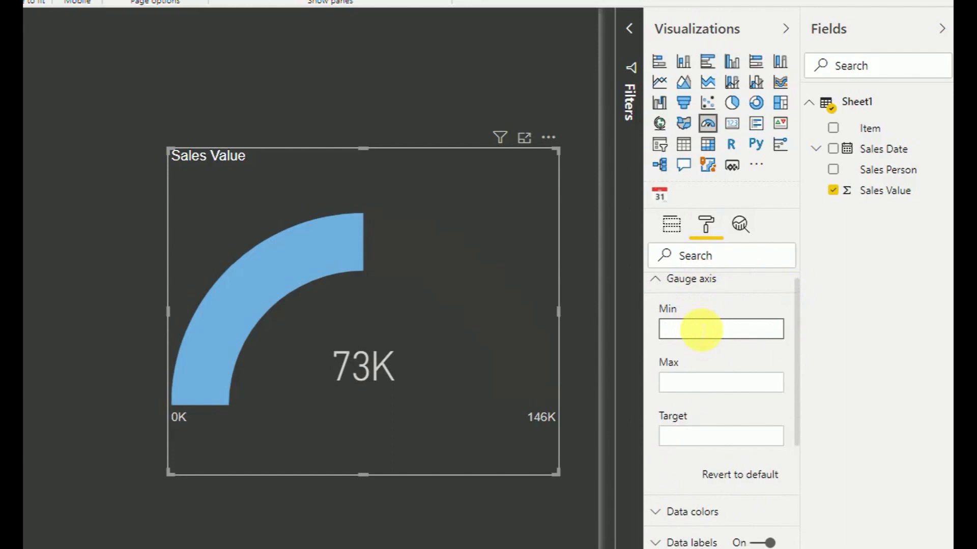
text(25000)
click(709, 389)
text(75000)
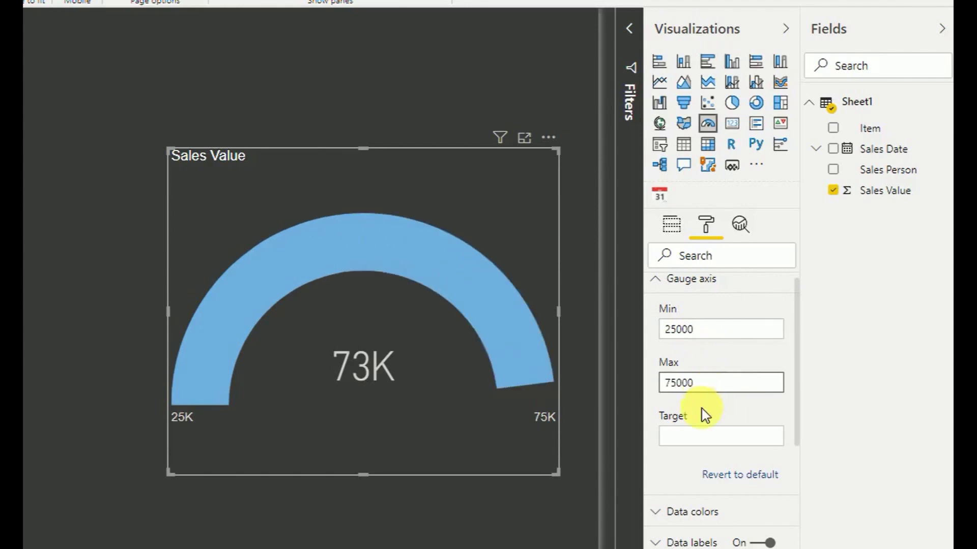
click(710, 441)
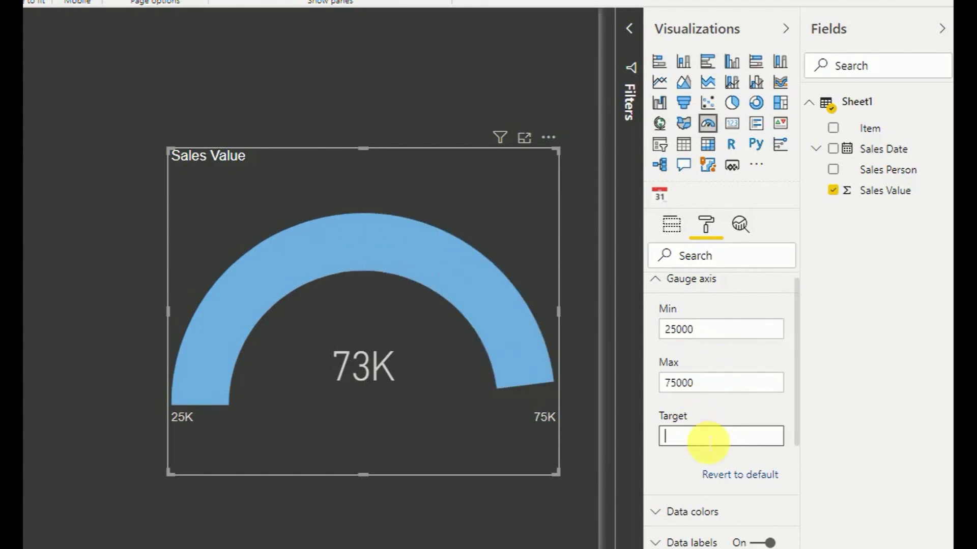
text(60000)
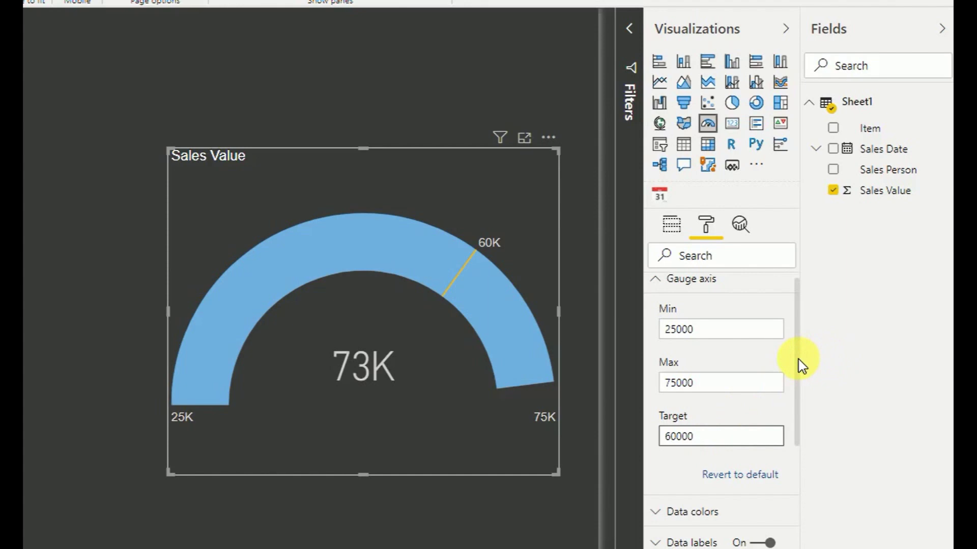
click(691, 283)
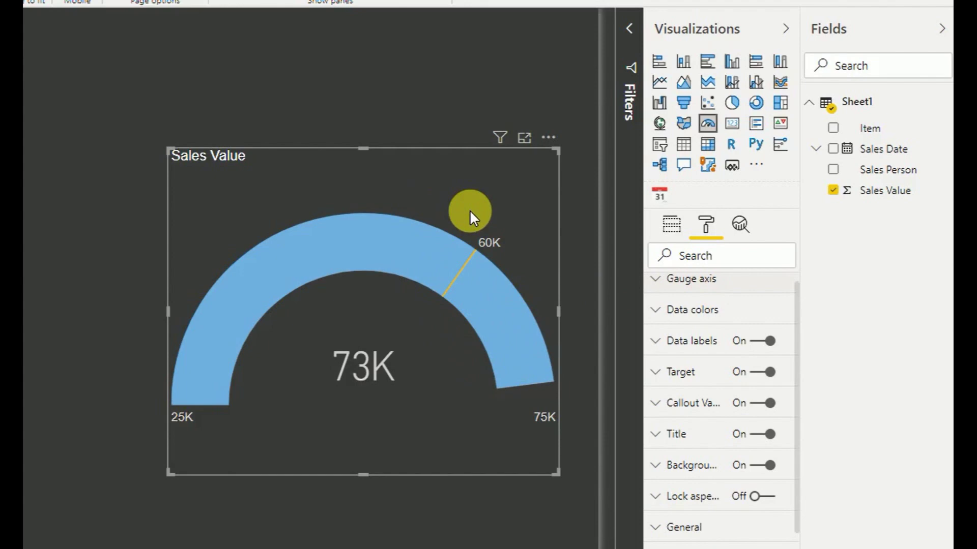
- Recheck the gauge axis formatting, then return to the gauge's field wells
click(737, 290)
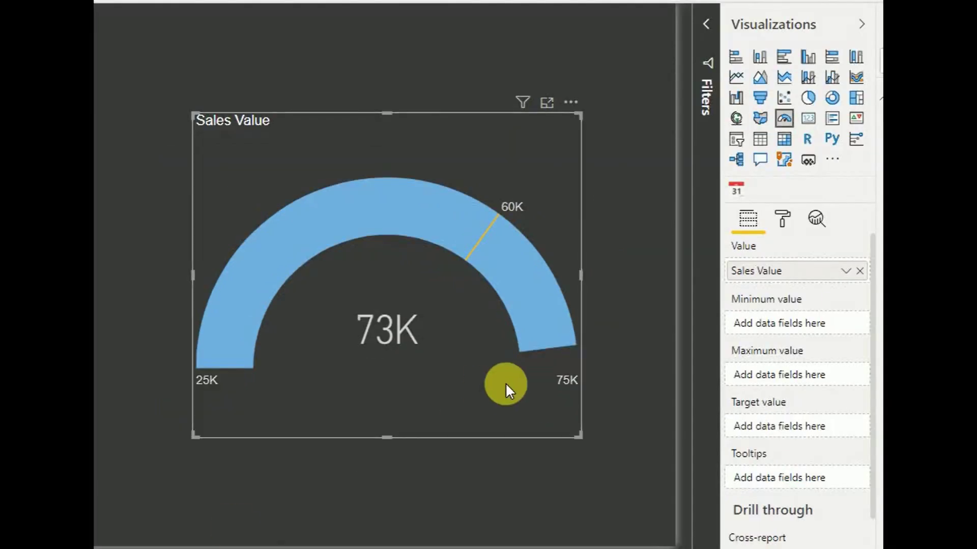
click(782, 221)
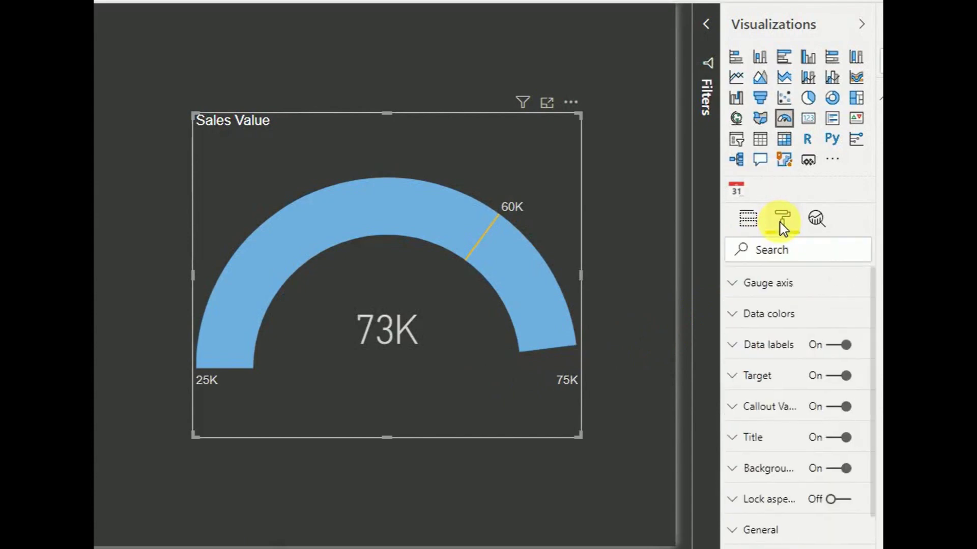
click(749, 223)
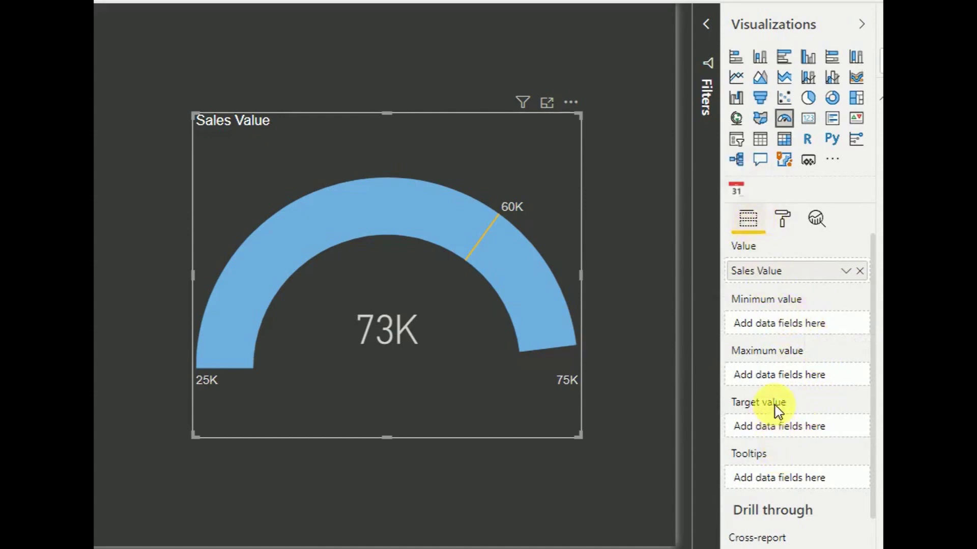
mouse_move(774, 405)
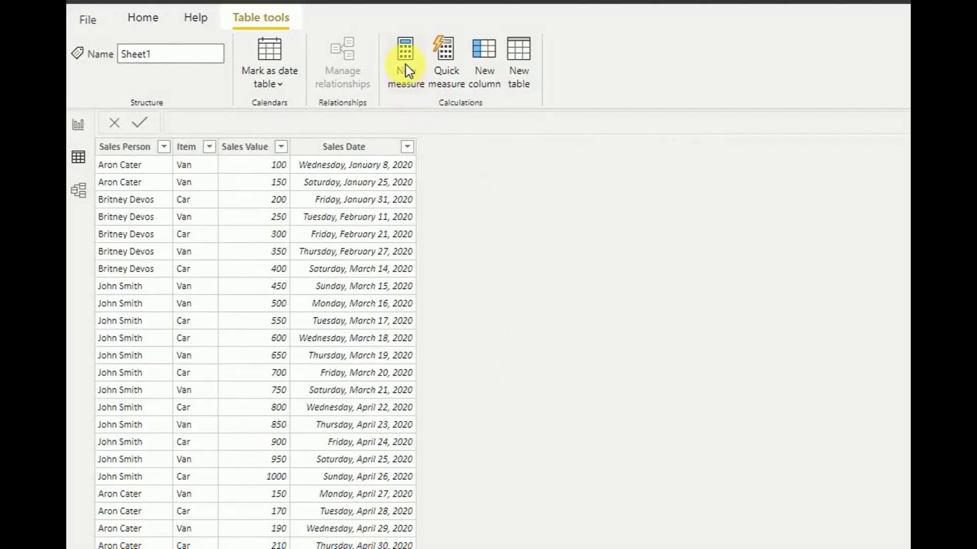
- Create a new measure named Min Target and commit its value
click(405, 64)
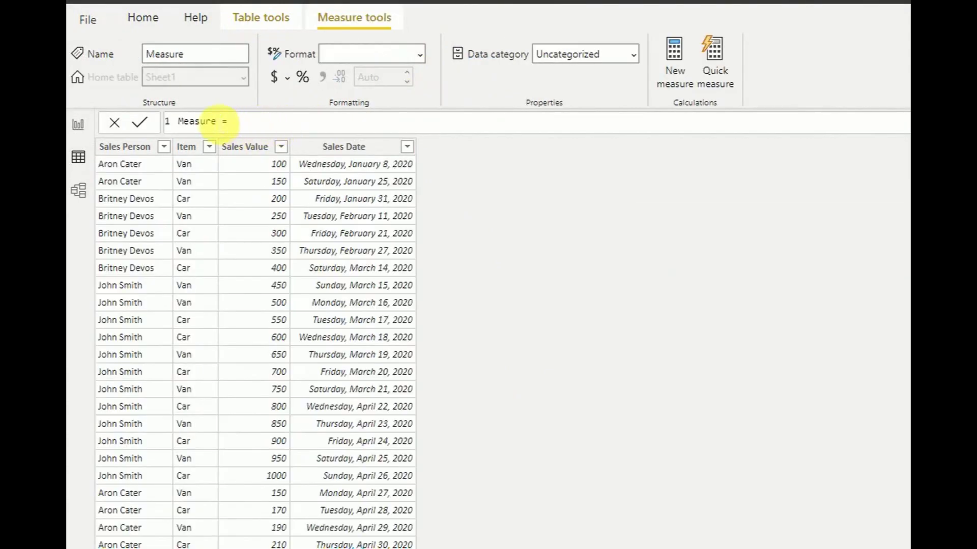
double_click(209, 122)
text(Min Target)
key(Right)
key(Right)
text(000)
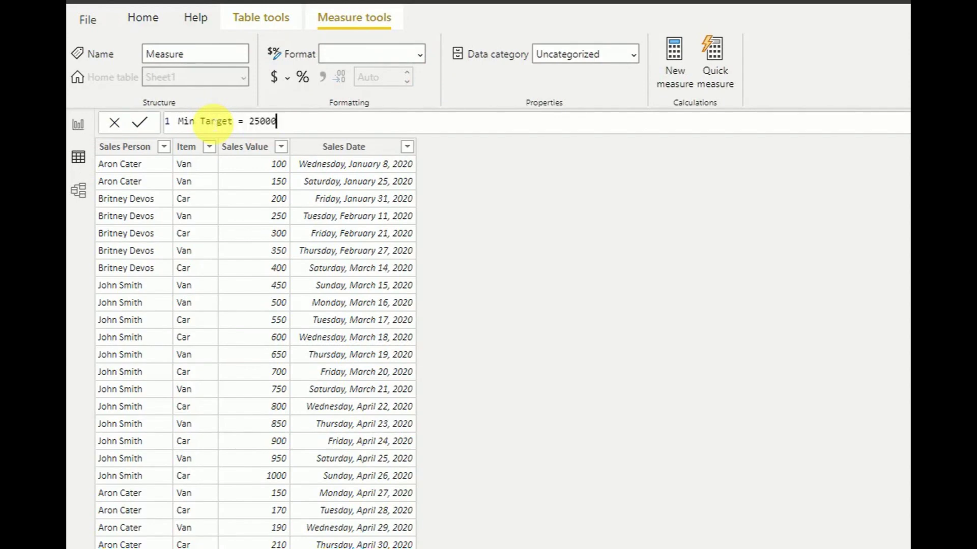
key(Return)
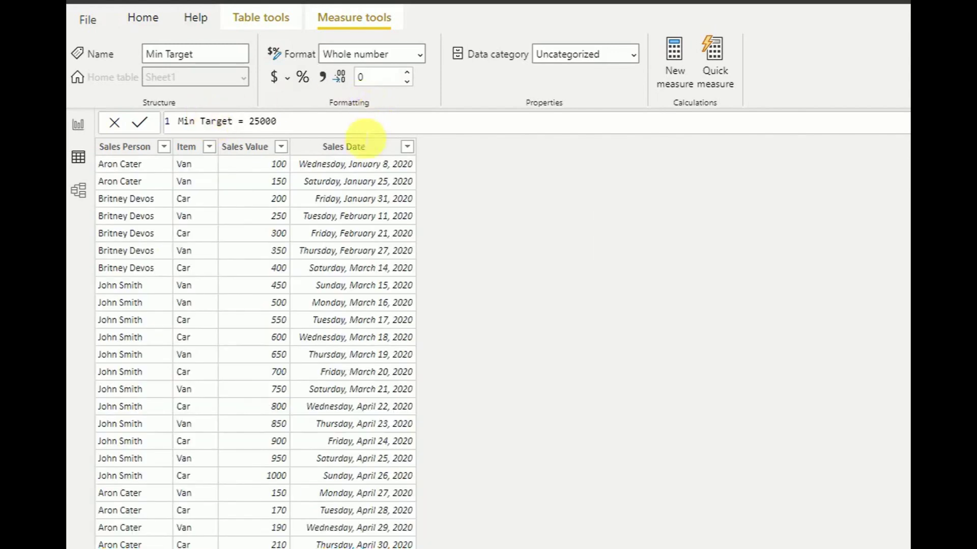
- Create a Target measure equal to 60000
click(255, 22)
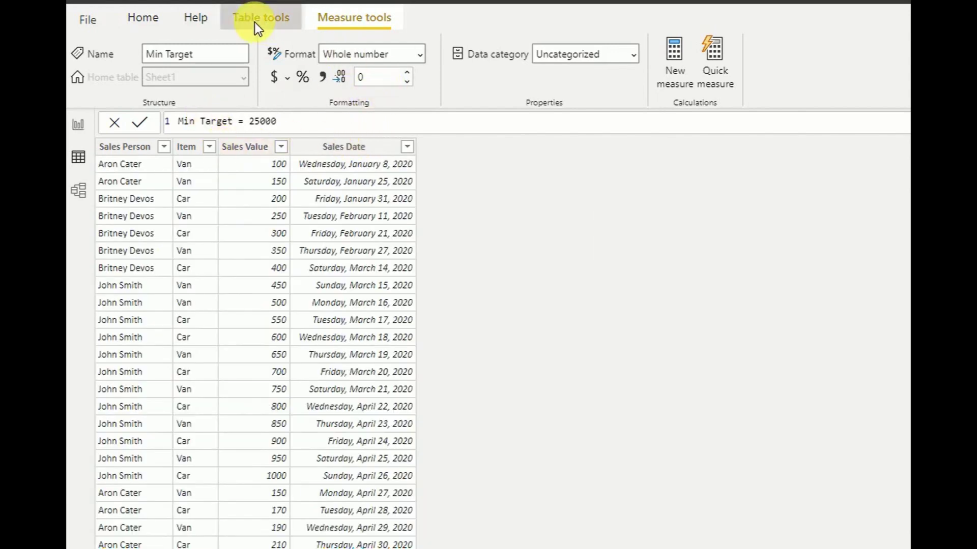
click(407, 74)
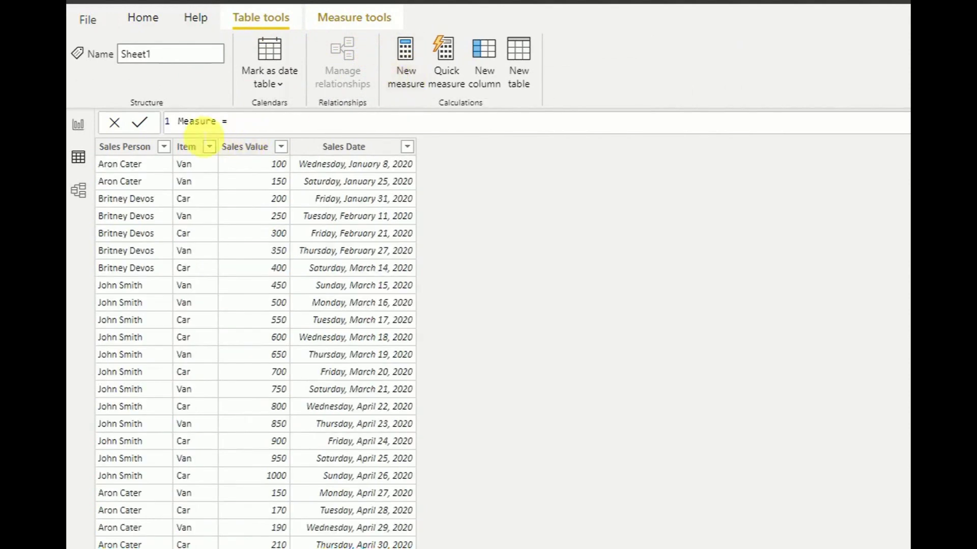
double_click(204, 125)
text(Target)
click(253, 127)
text(60000)
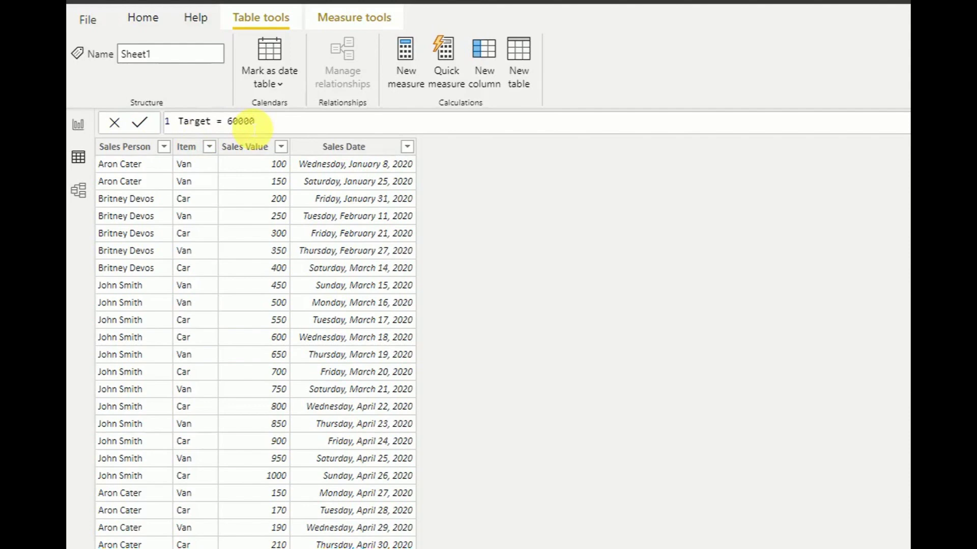
key(Return)
- Create a Streched Target measure equal to 75000
click(407, 76)
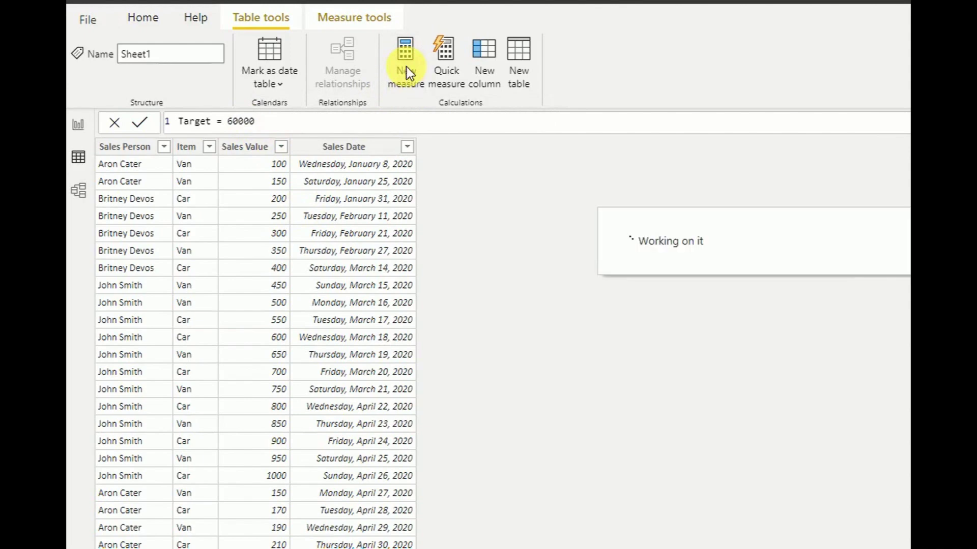
double_click(196, 121)
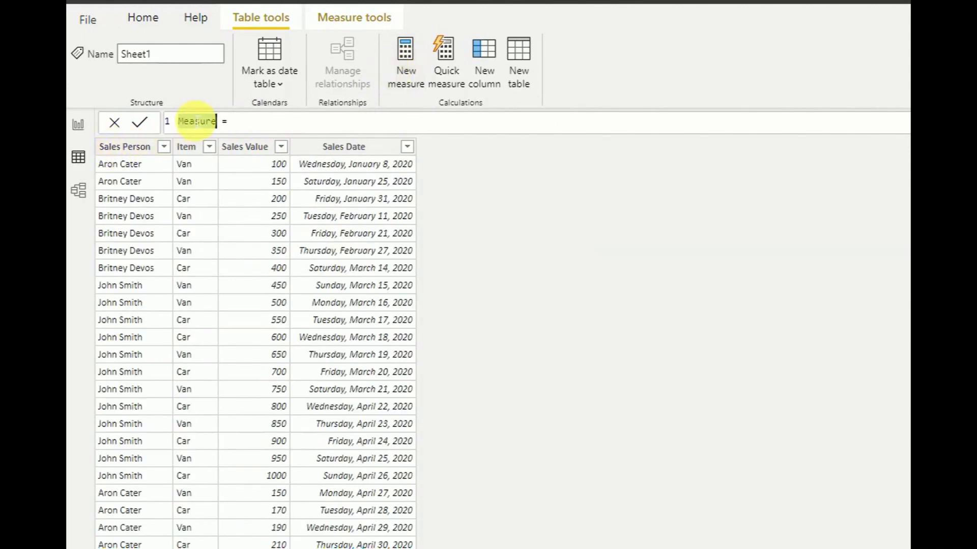
text(Max:)
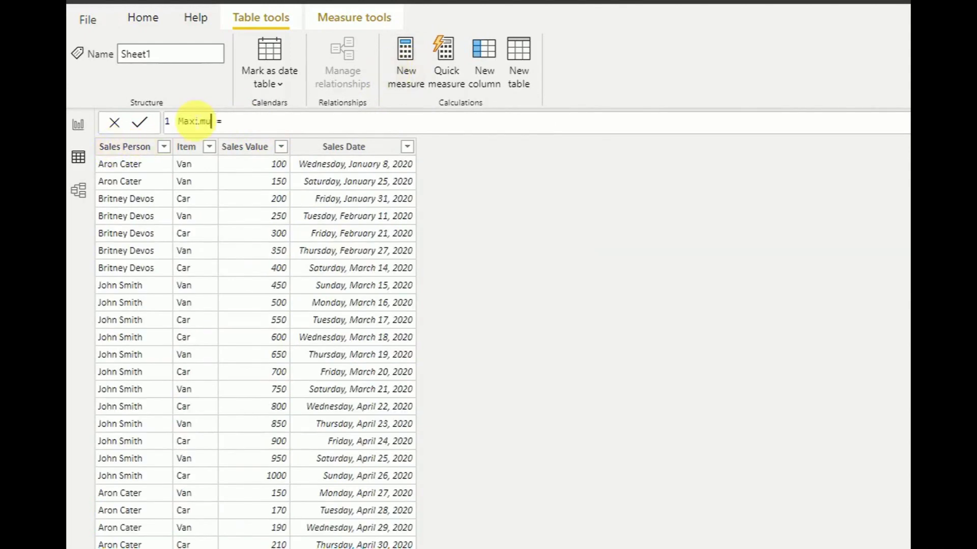
key(BackSpace)
key(BackSpace)
key(BackSpace)
key(BackSpace)
text(Streched Targent)
key(BackSpace)
key(BackSpace)
text(t)
key(Right)
key(Right)
text(75000)
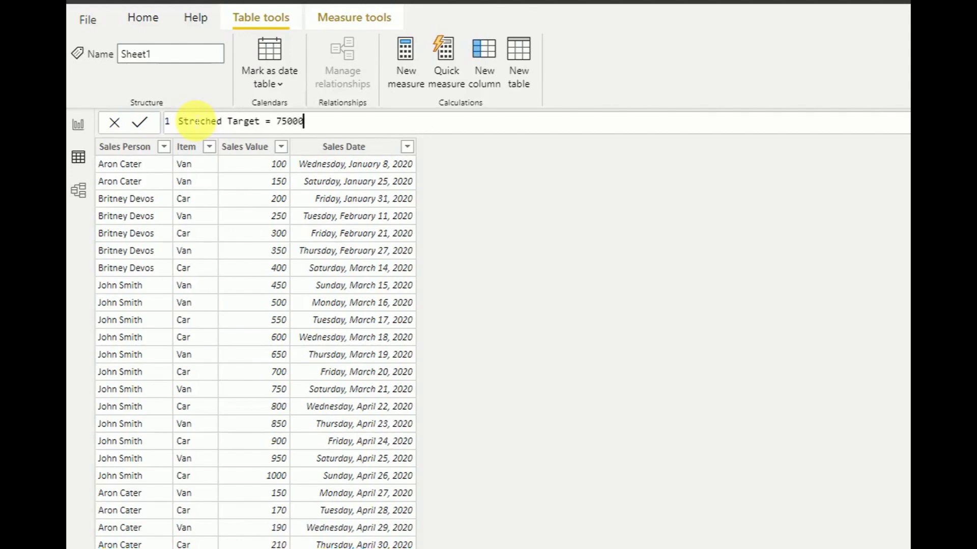
key(Return)
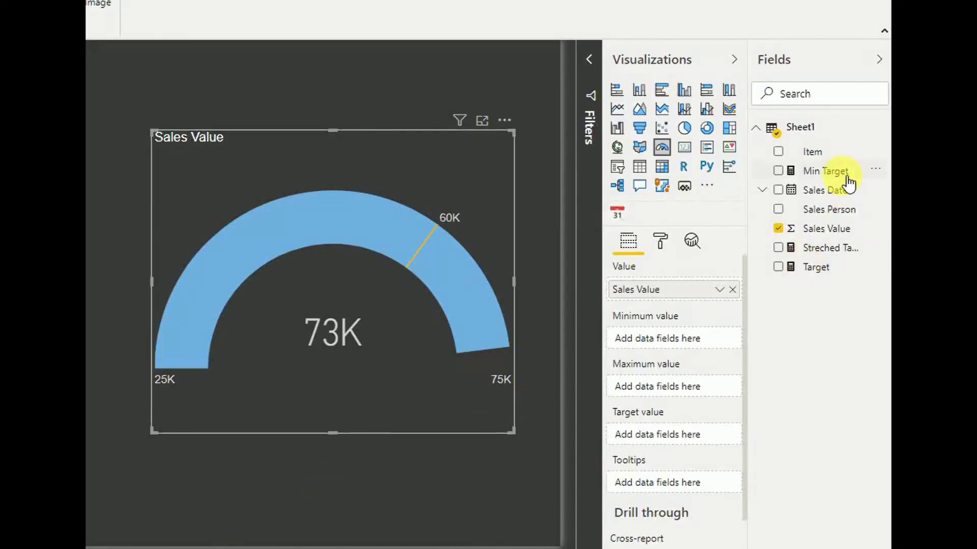
- Delete the gauge axis Min 25000, Max 75000 and Target 60000, then put Min Target in Minimum value
click(663, 242)
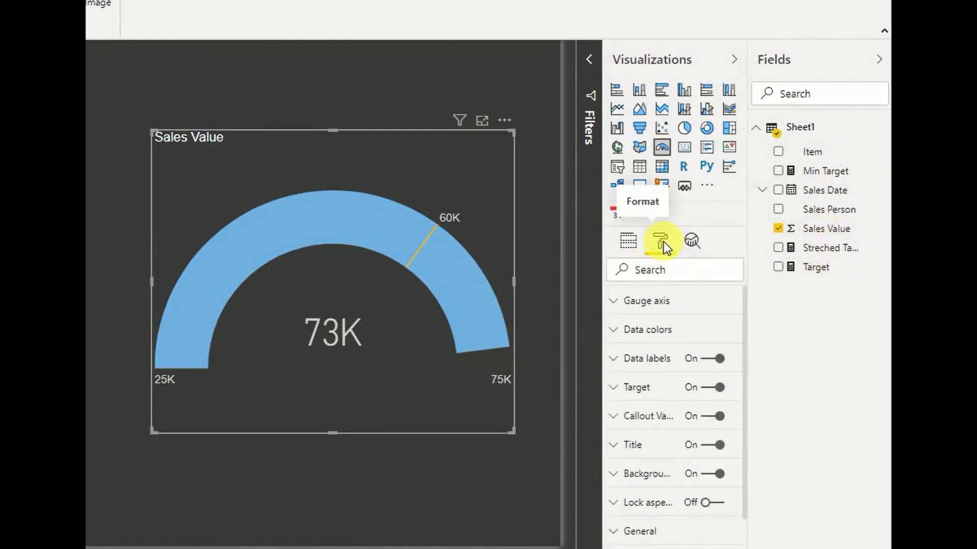
click(661, 301)
click(667, 349)
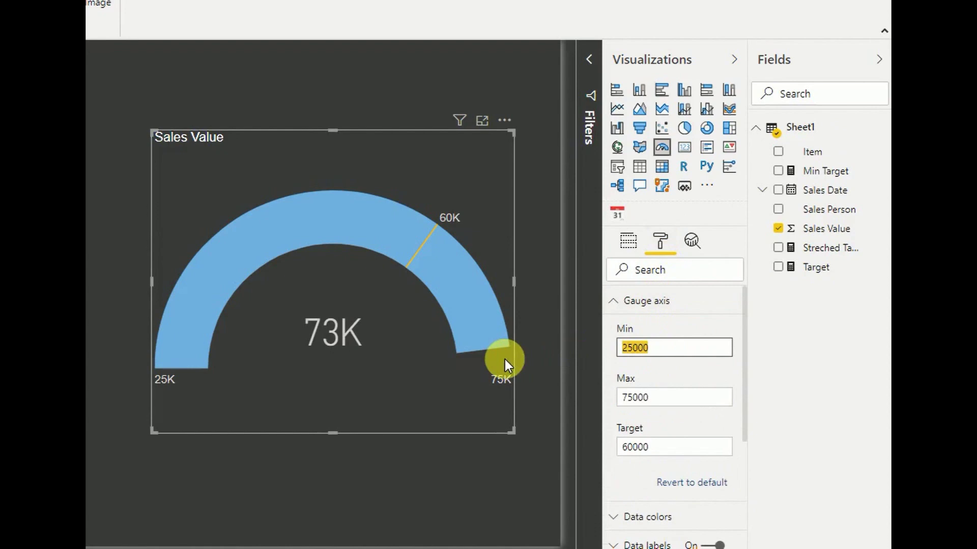
key(Delete)
click(654, 398)
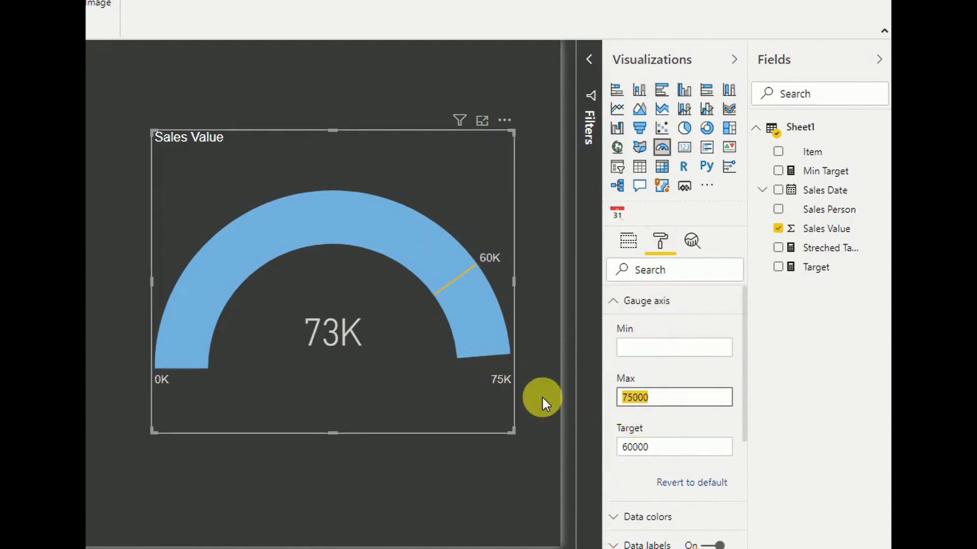
key(Delete)
key(Tab)
key(Delete)
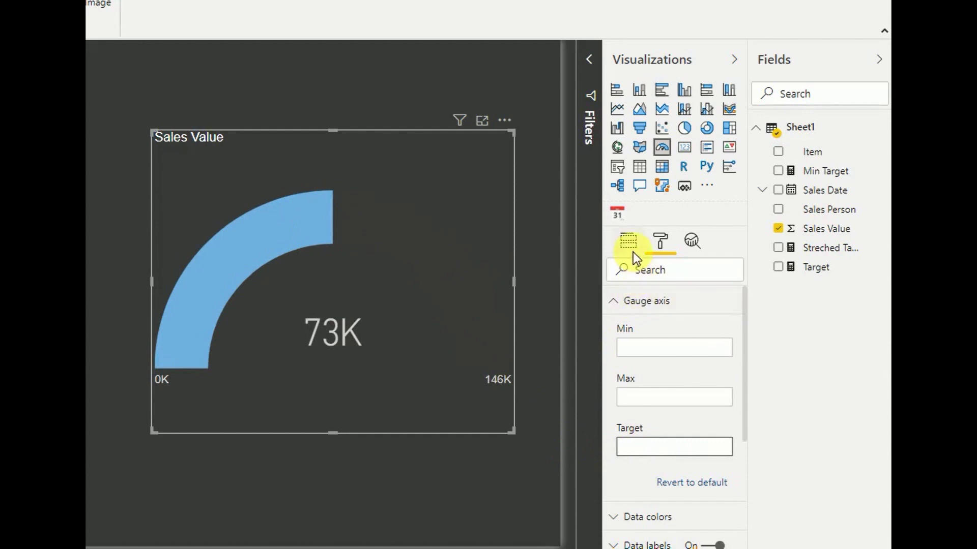
click(631, 236)
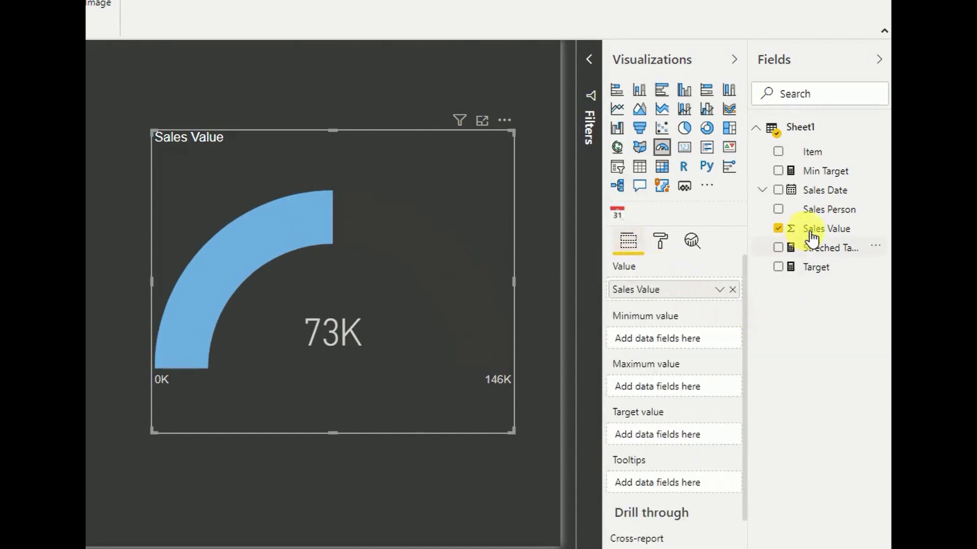
drag(825, 172, 712, 345)
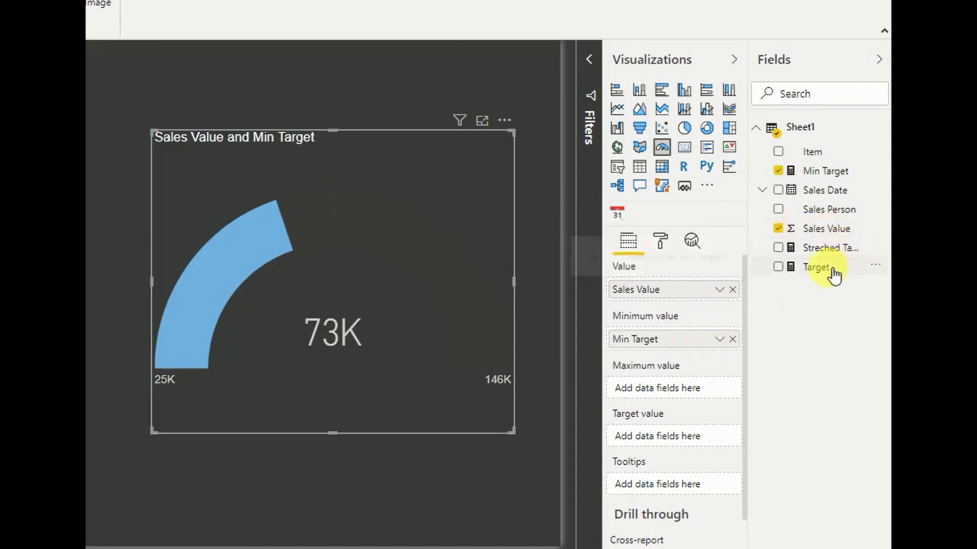
- Assign Streched Target to the gauge's Maximum value and Target to its Target value
drag(832, 251, 689, 398)
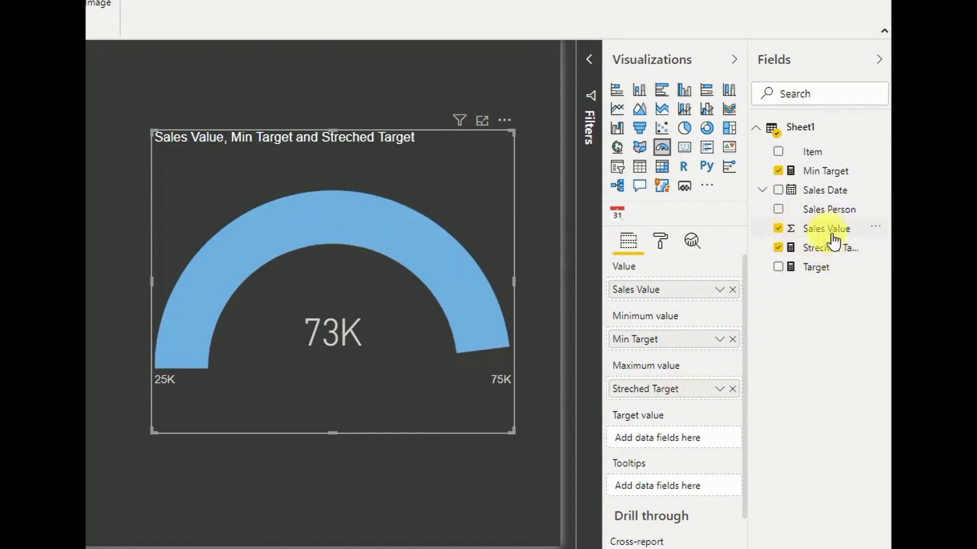
drag(819, 270, 680, 437)
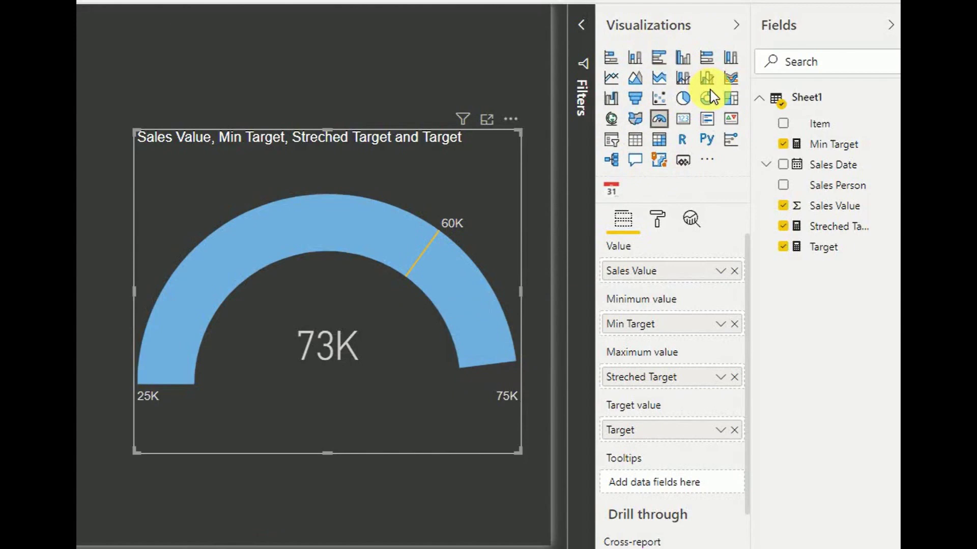
- Search AppSource for 'Guage' and add the Dial Gauge visual, updating the existing copy
click(709, 161)
click(741, 184)
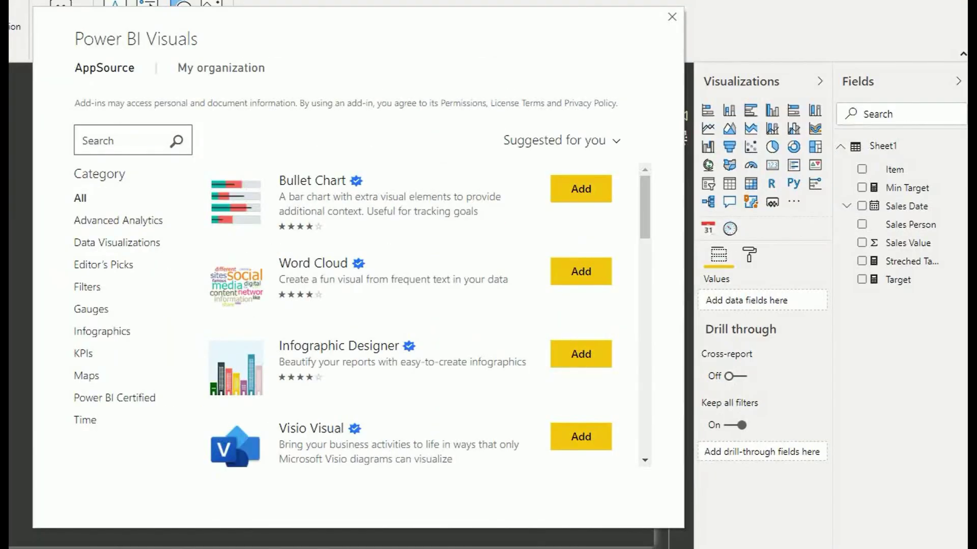
click(104, 139)
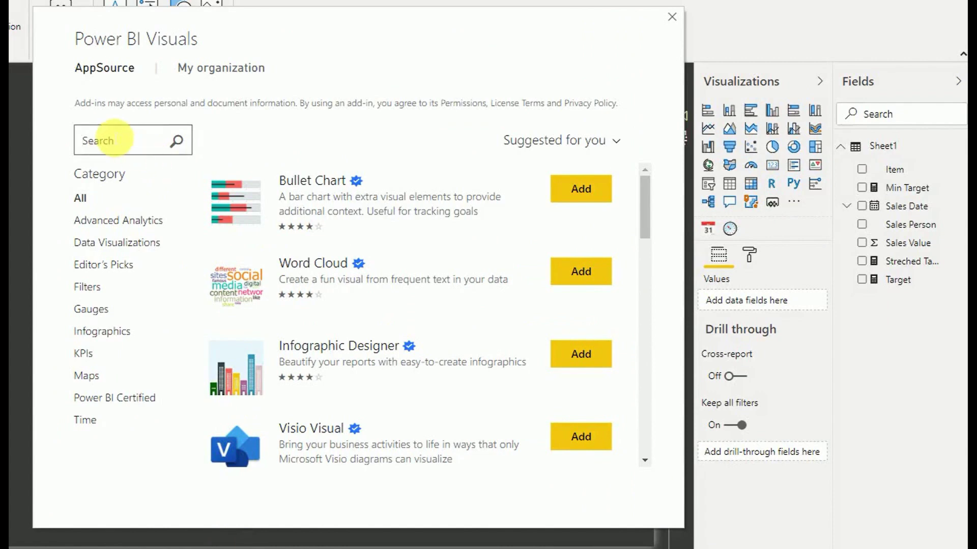
text(Guage)
key(Return)
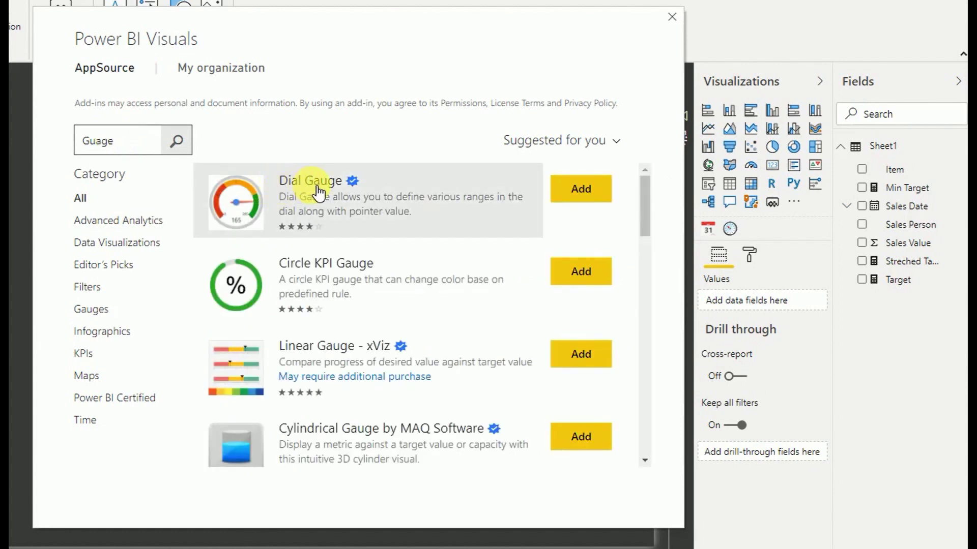
click(581, 189)
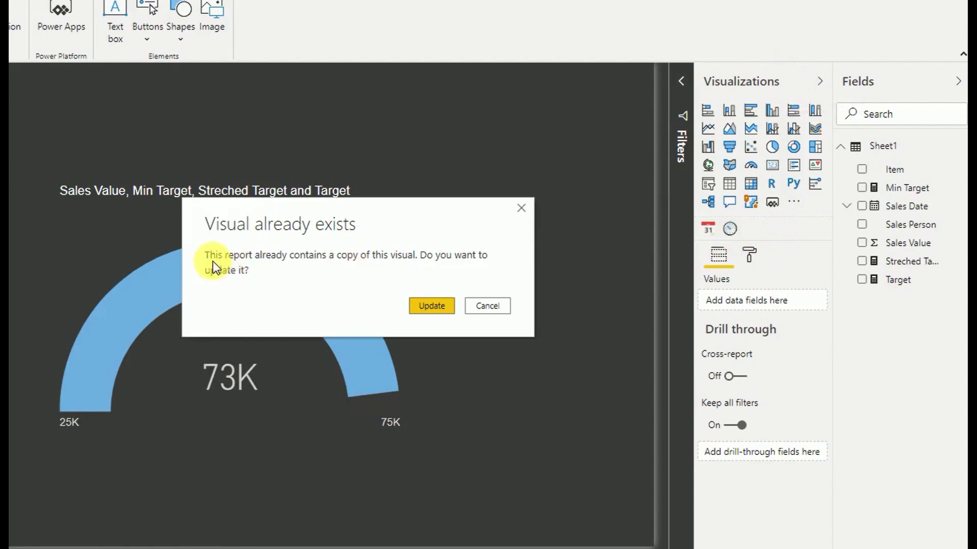
click(426, 312)
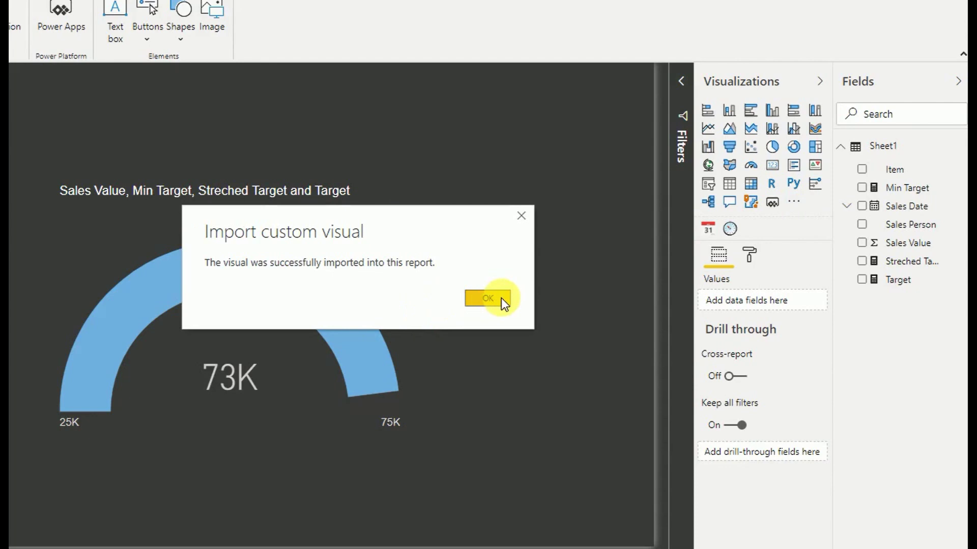
click(487, 298)
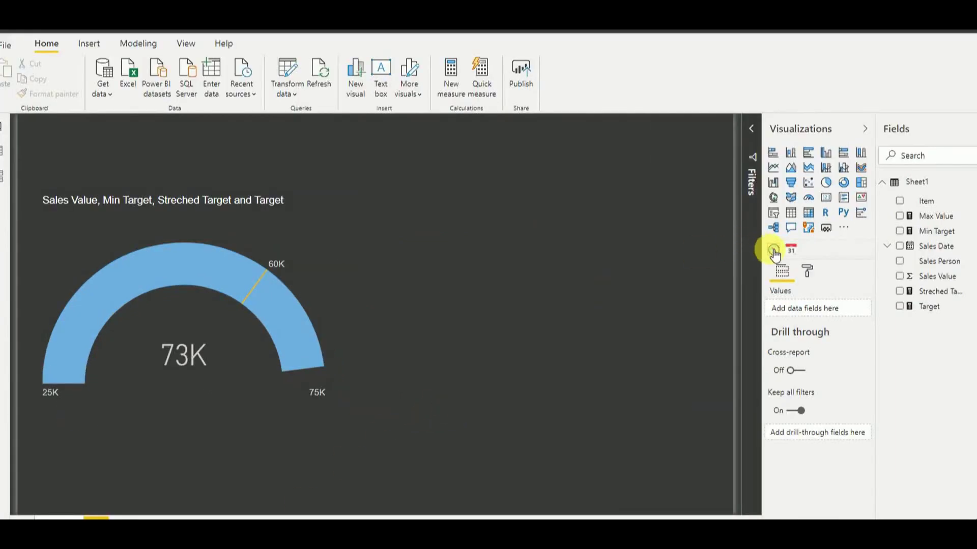
- Insert a Dial Gauge visual next to the original gauge and resize it larger
click(774, 249)
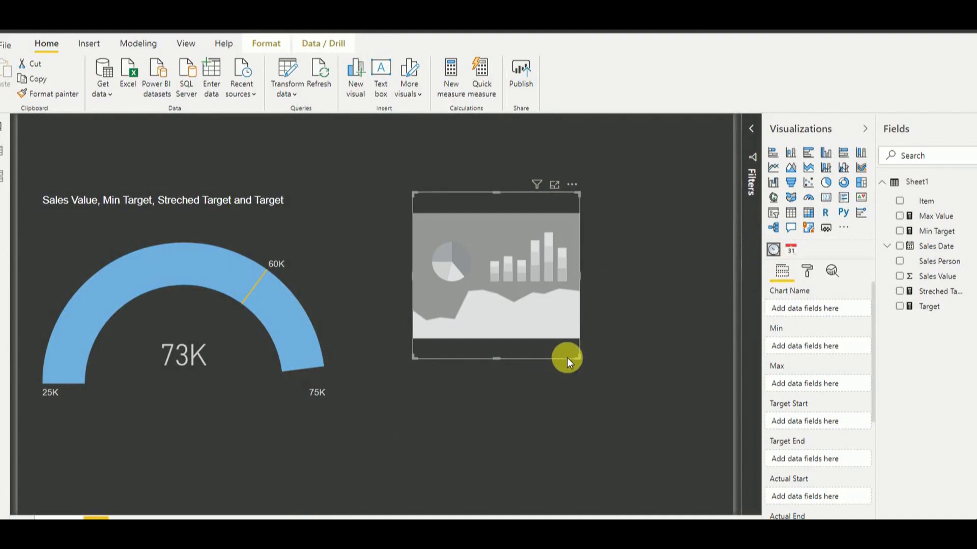
drag(580, 360, 657, 420)
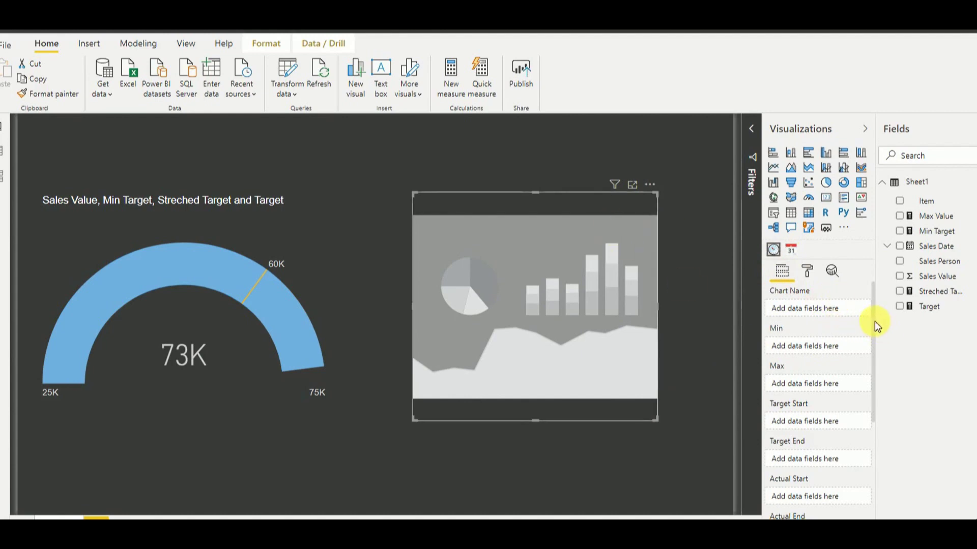
drag(874, 322, 884, 421)
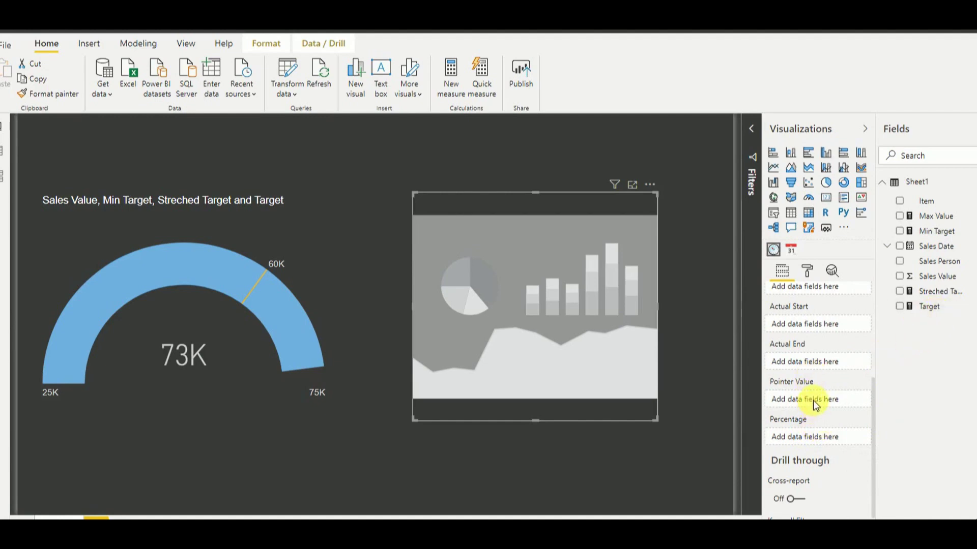
- Feed Sales Value into the Dial Gauge's pointer value and Streched Target into its Max well
drag(938, 279, 832, 399)
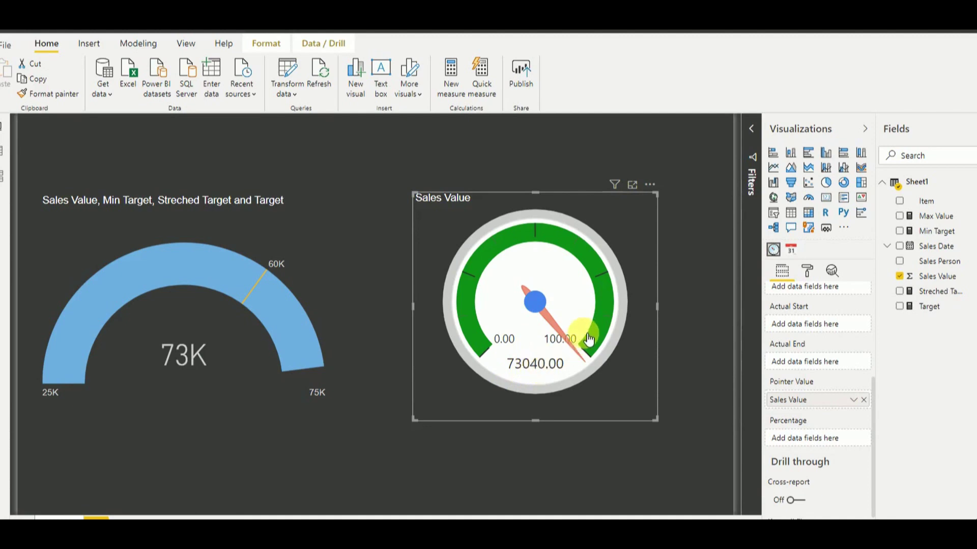
drag(874, 404, 874, 331)
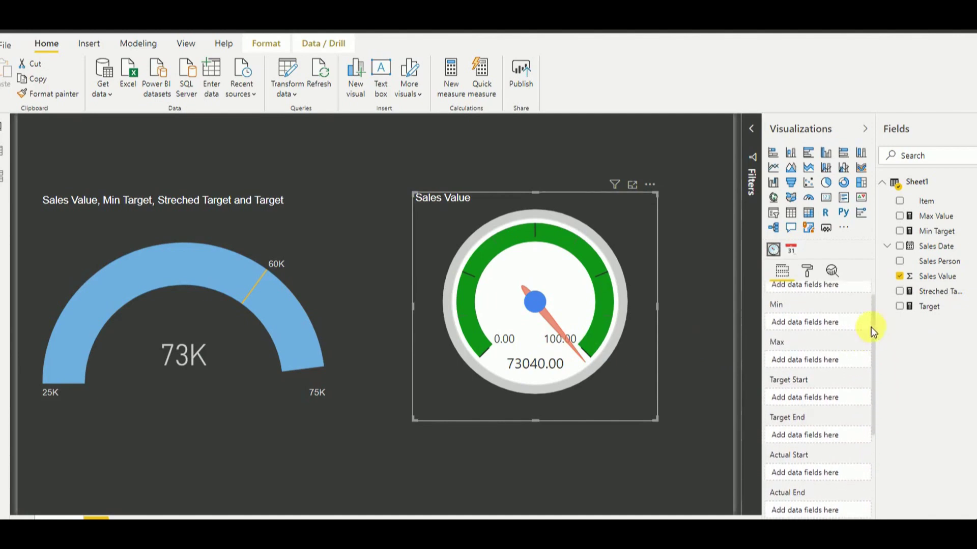
drag(935, 291, 831, 359)
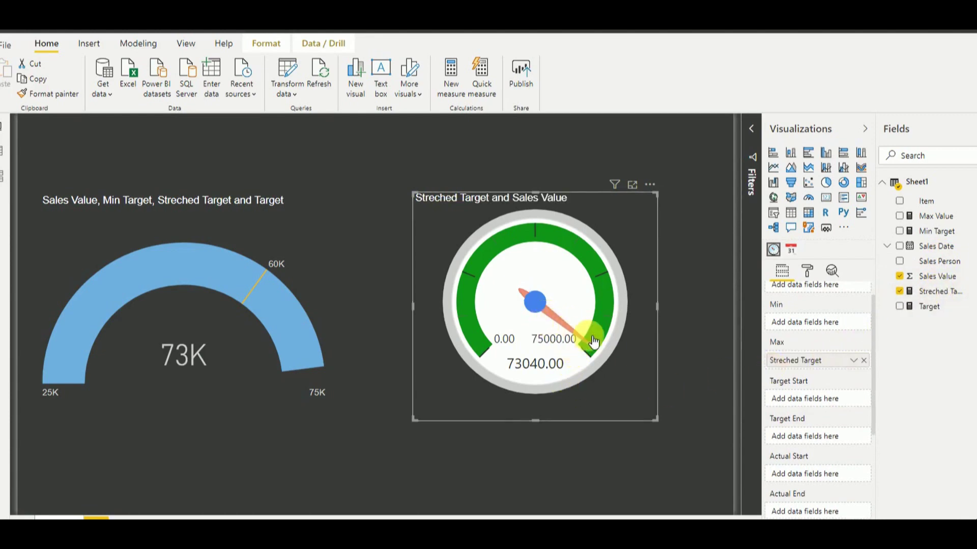
- Assign Target to the Dial Gauge's Target Start and Min Target to its Actual Start
mouse_move(596, 346)
drag(872, 334, 875, 368)
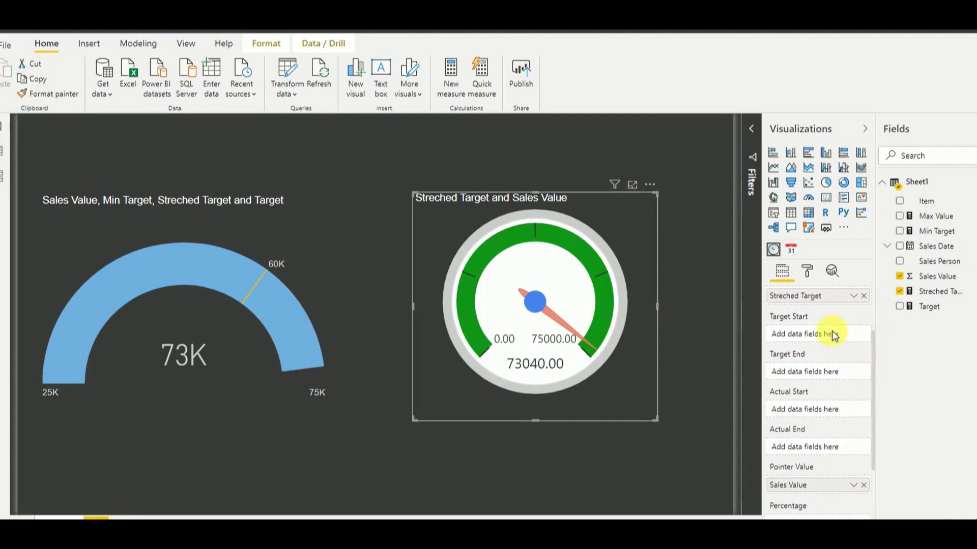
drag(931, 307, 835, 338)
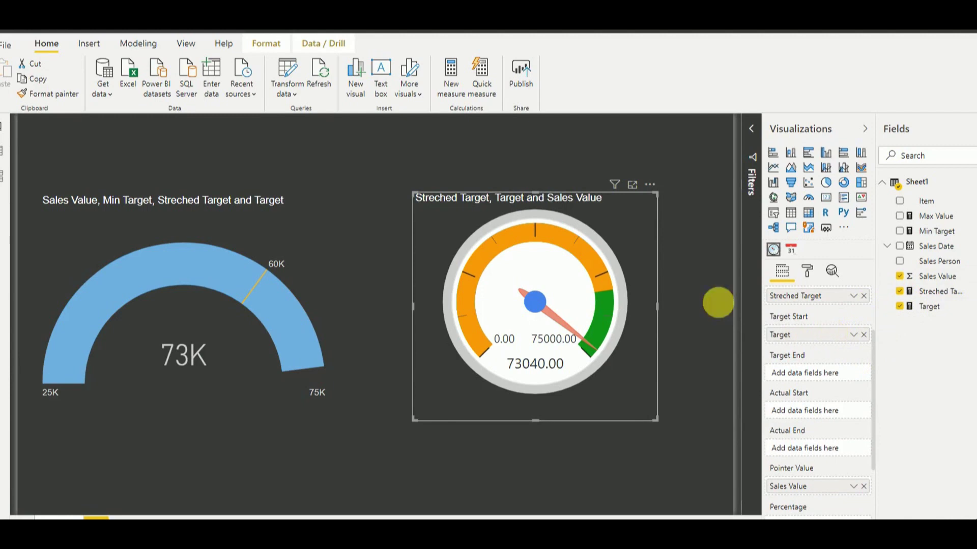
mouse_move(602, 297)
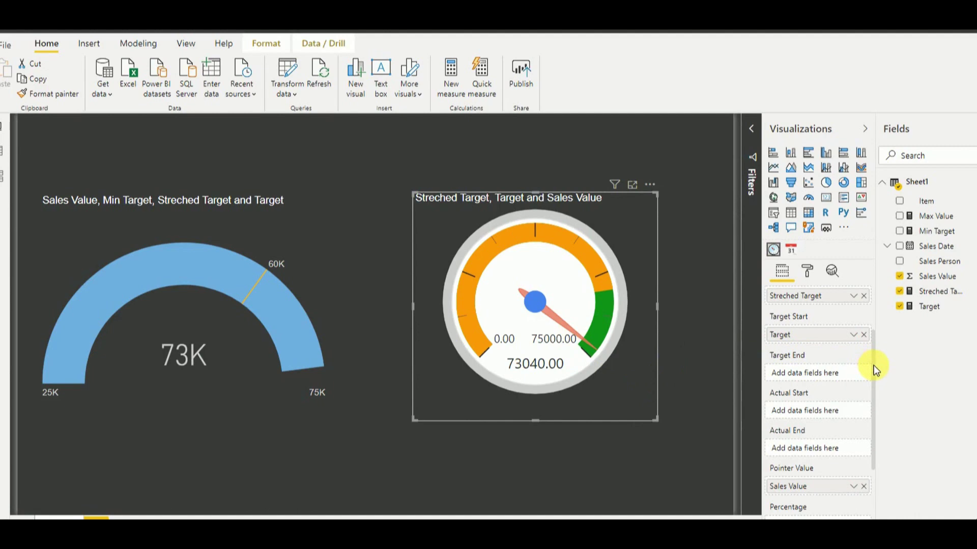
drag(874, 366, 874, 392)
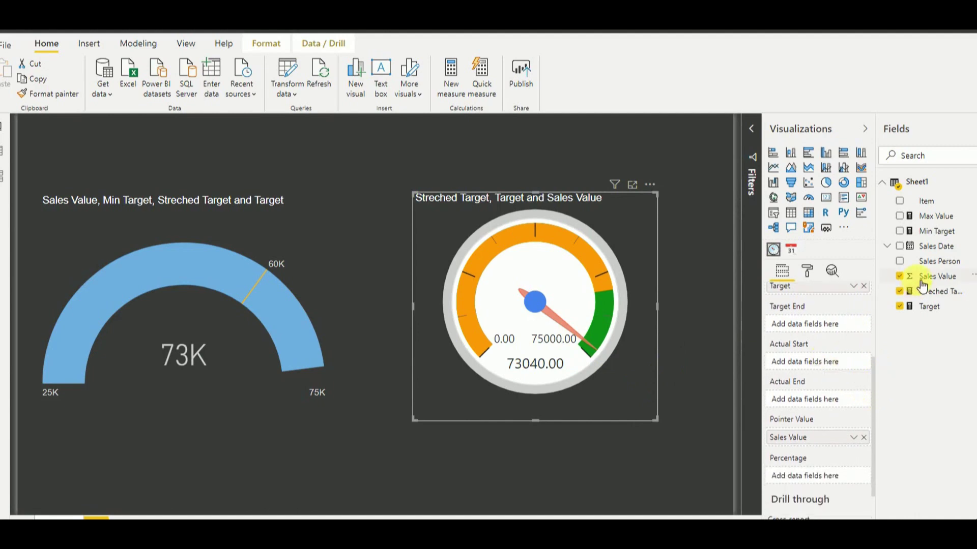
drag(940, 231, 835, 361)
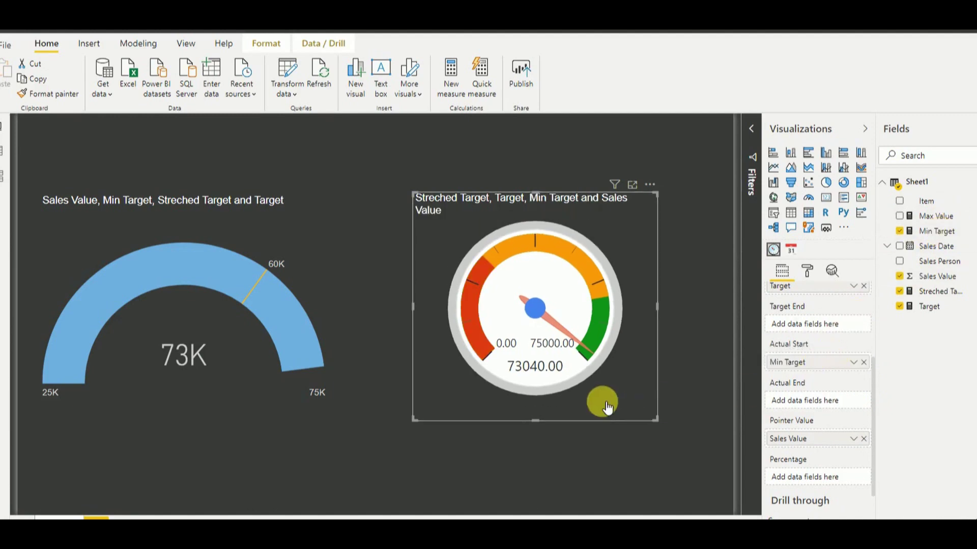
- Enlarge the Dial Gauge by dragging its top-left corner up and to the left
drag(414, 193, 370, 184)
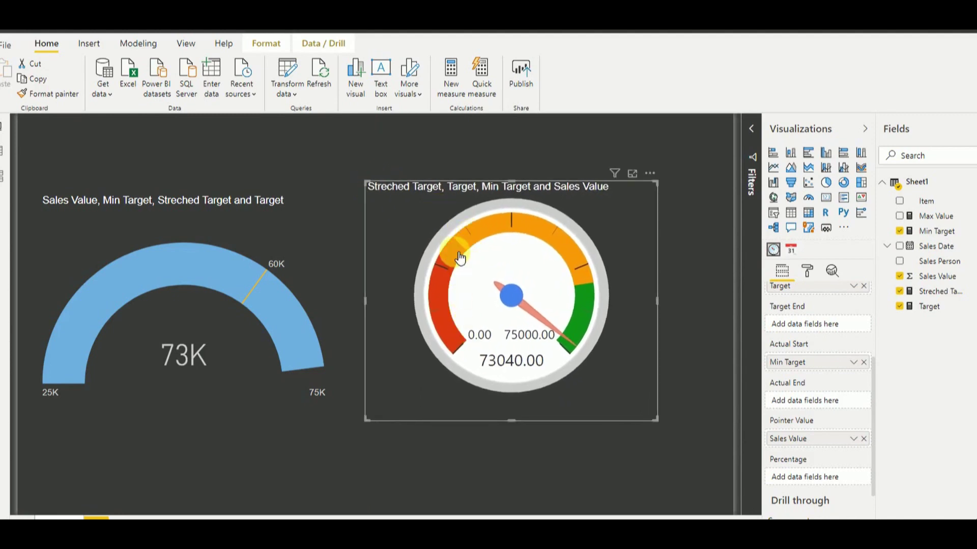
mouse_move(463, 257)
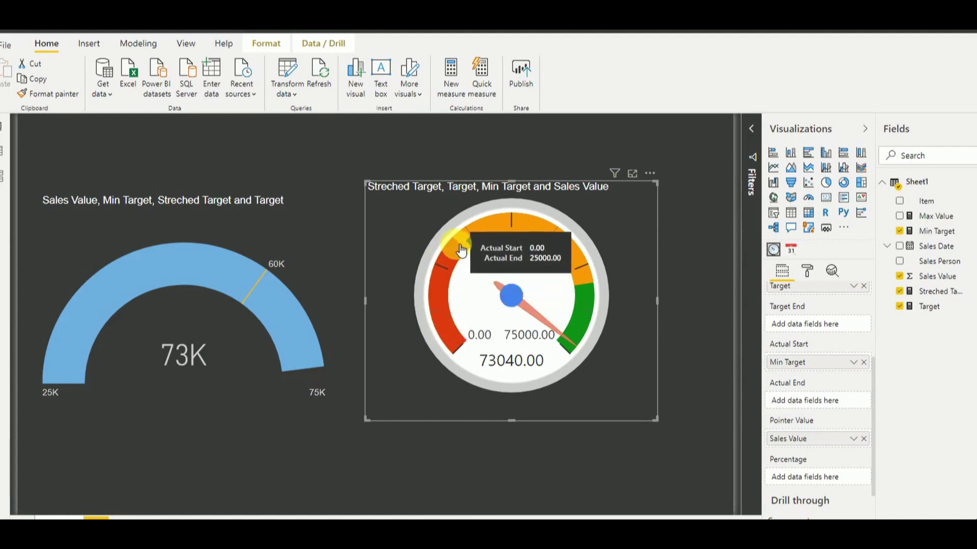
mouse_move(550, 266)
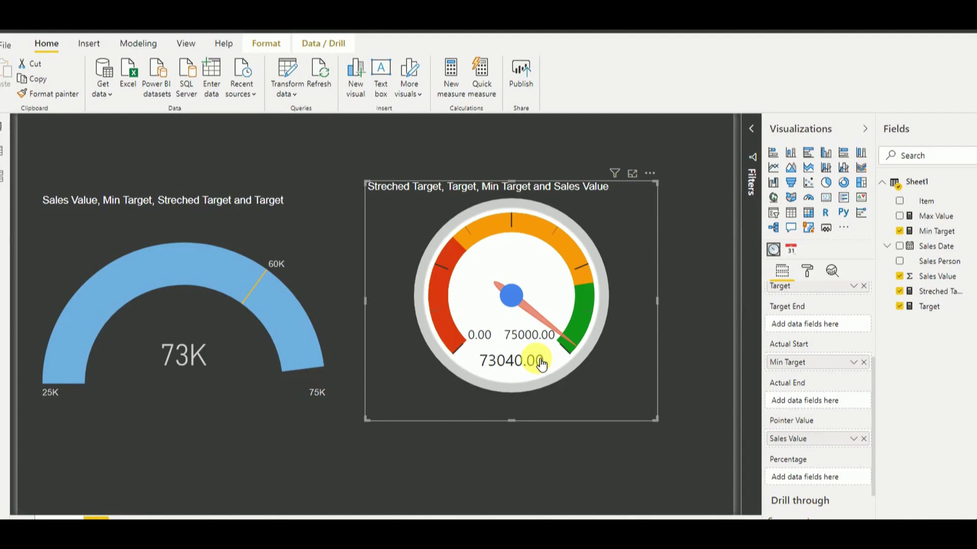
- Turn on abbreviated thousands so the gauge reads 0K, 75K and 73K, and enlarge it slightly
click(807, 273)
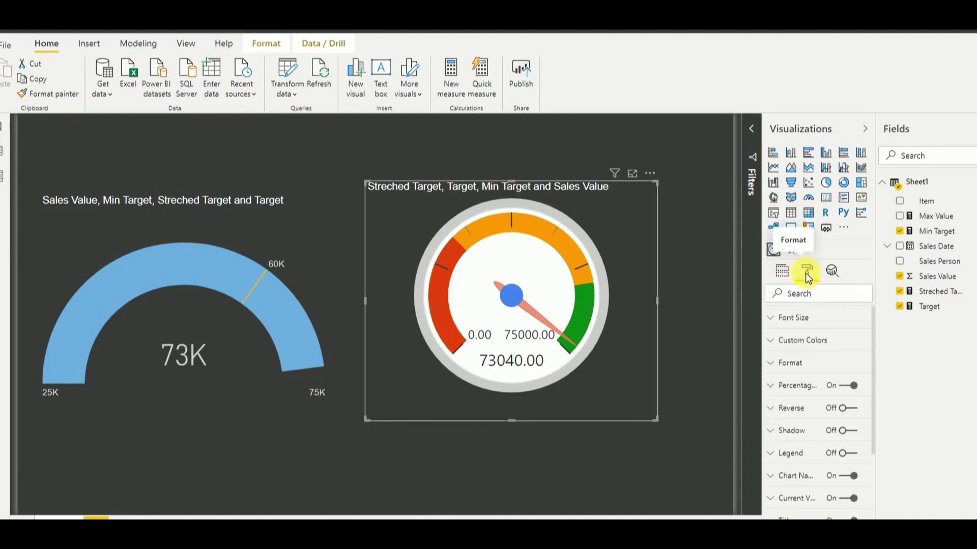
click(813, 325)
click(814, 326)
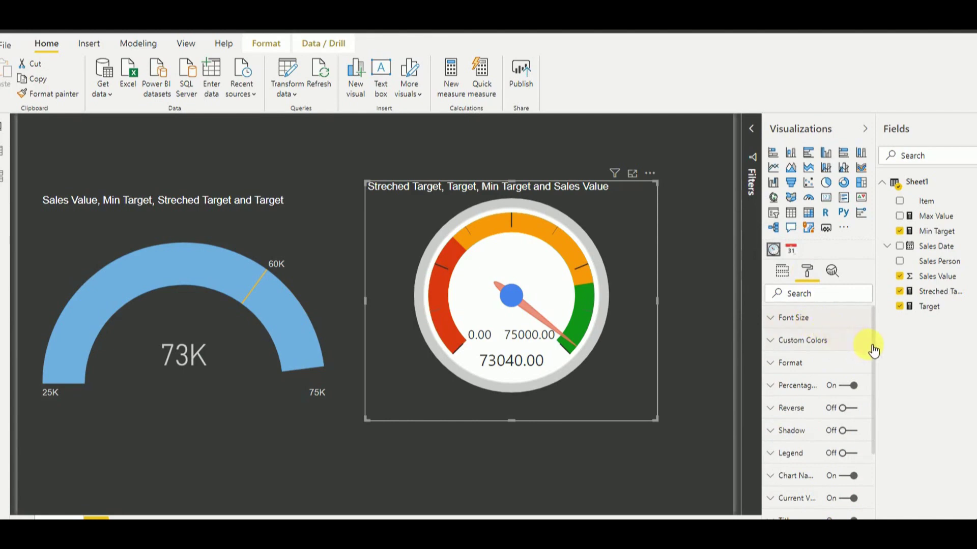
click(825, 346)
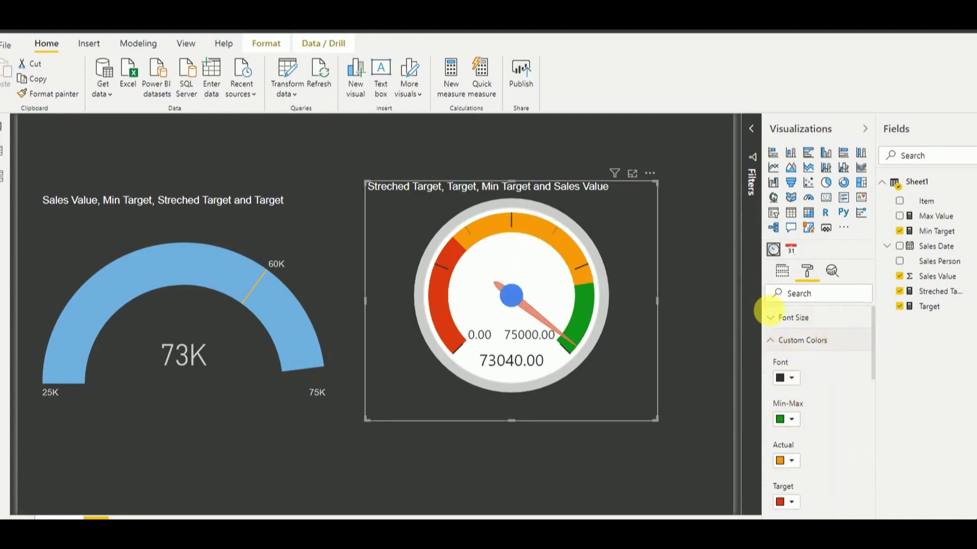
click(780, 348)
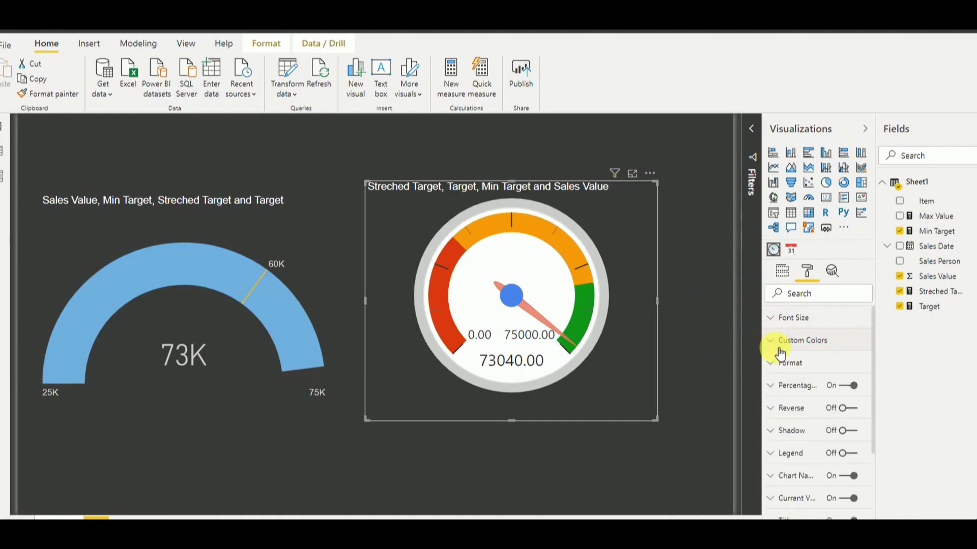
click(847, 364)
click(809, 403)
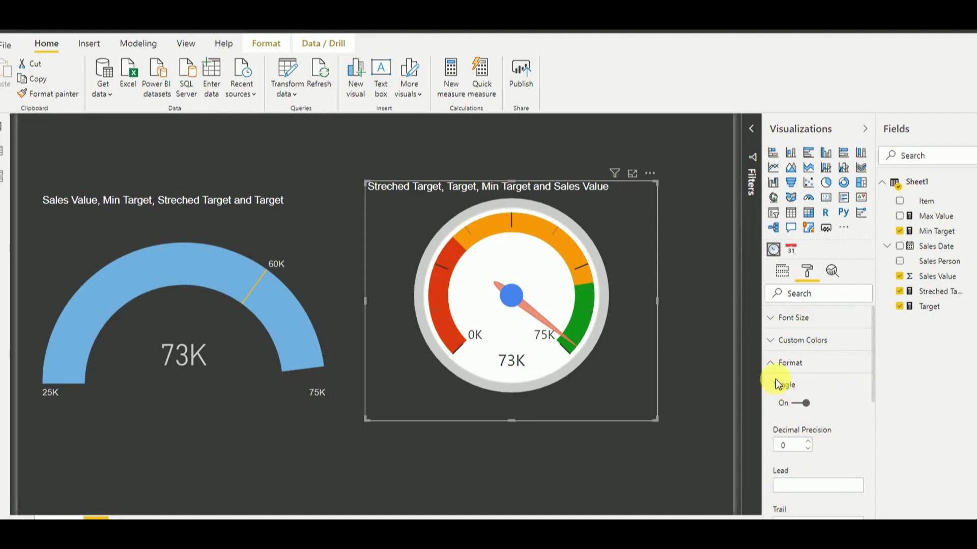
click(778, 362)
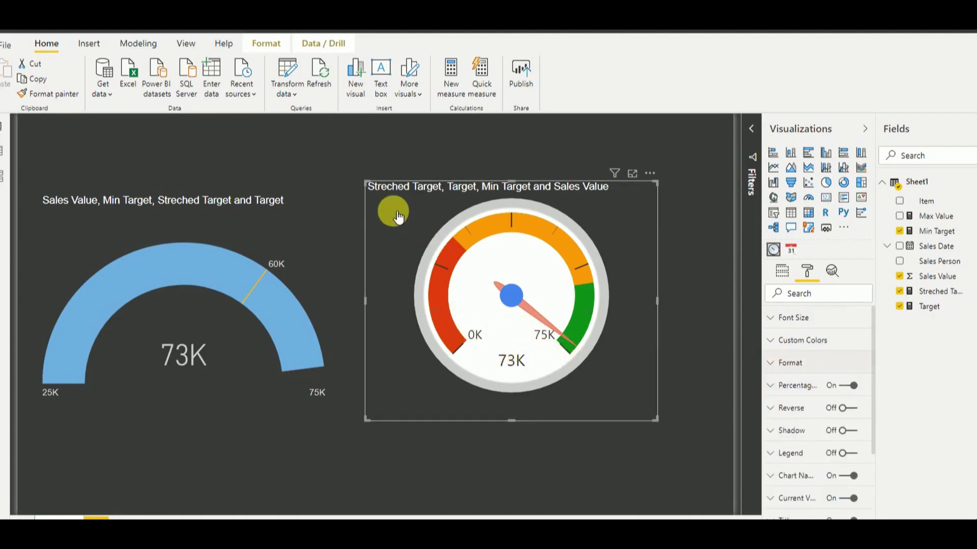
drag(368, 184, 349, 175)
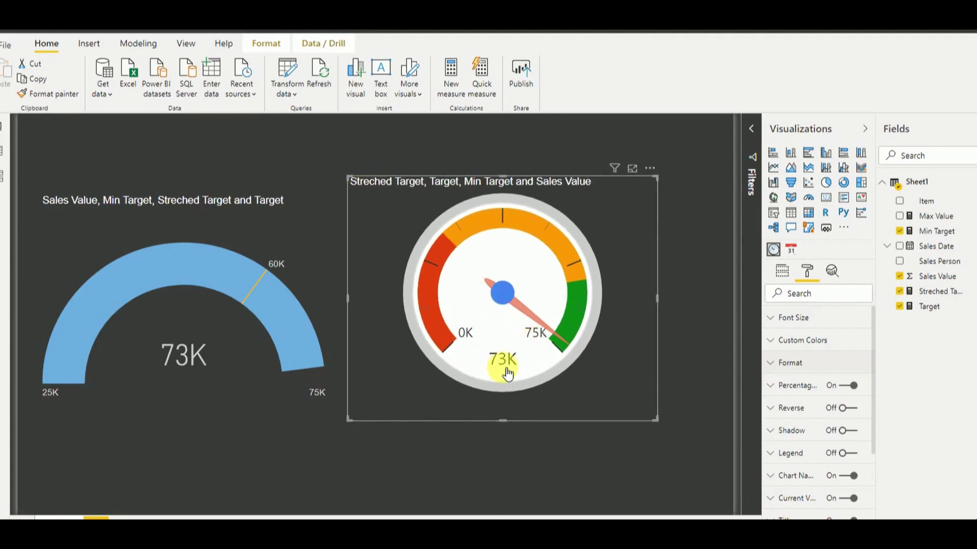
- Replace the Dial Gauge's title text with 'KPIS 2020'
drag(874, 358, 874, 424)
click(780, 402)
click(814, 442)
text(KPIS 2002)
key(BackSpace)
key(BackSpace)
key(BackSpace)
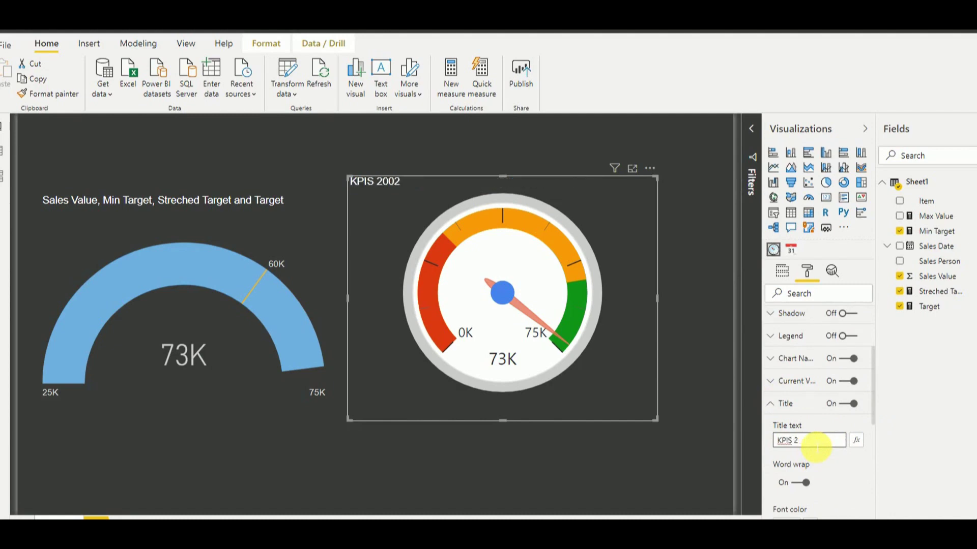
text(020)
- Centre the title at 19 pt on a black background bar
drag(871, 407, 874, 463)
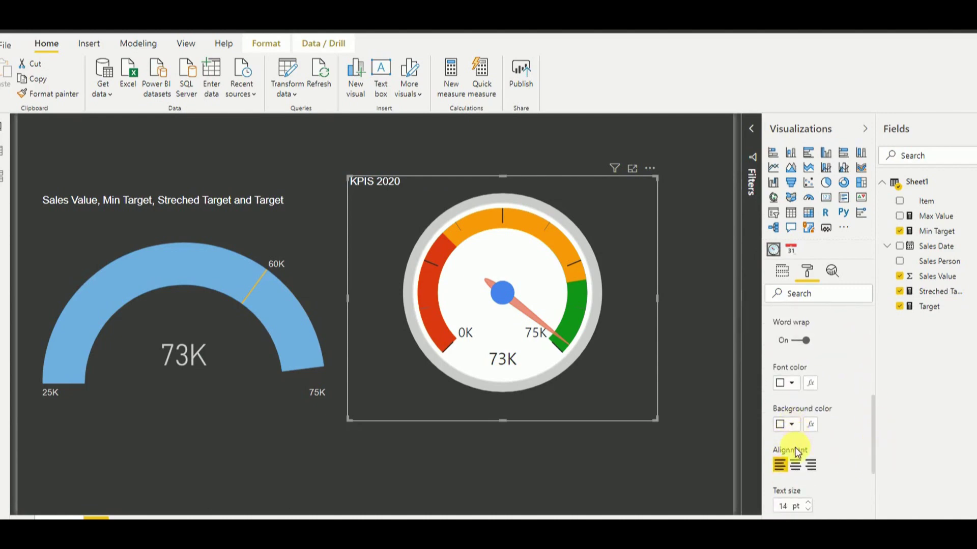
click(795, 465)
click(808, 503)
click(809, 502)
click(809, 503)
click(808, 503)
click(808, 503)
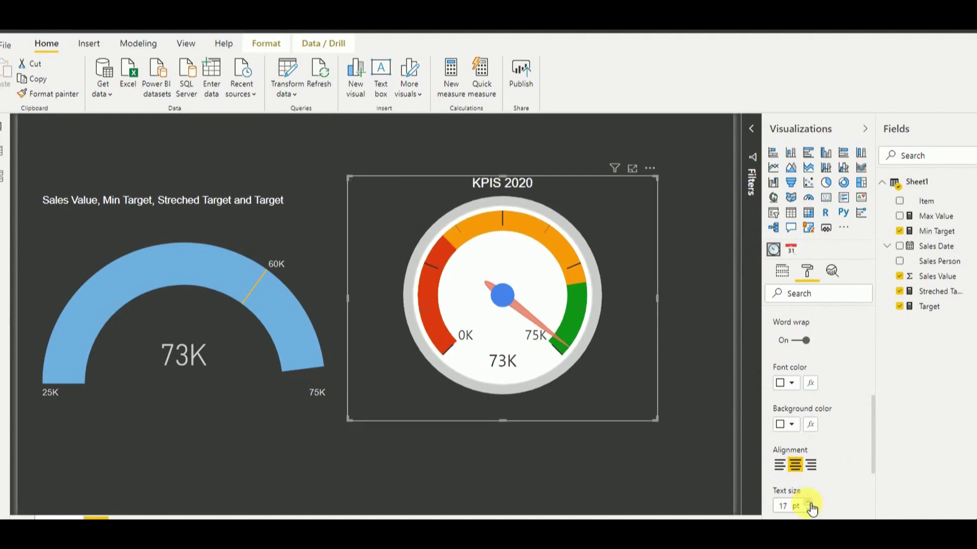
click(791, 424)
click(784, 376)
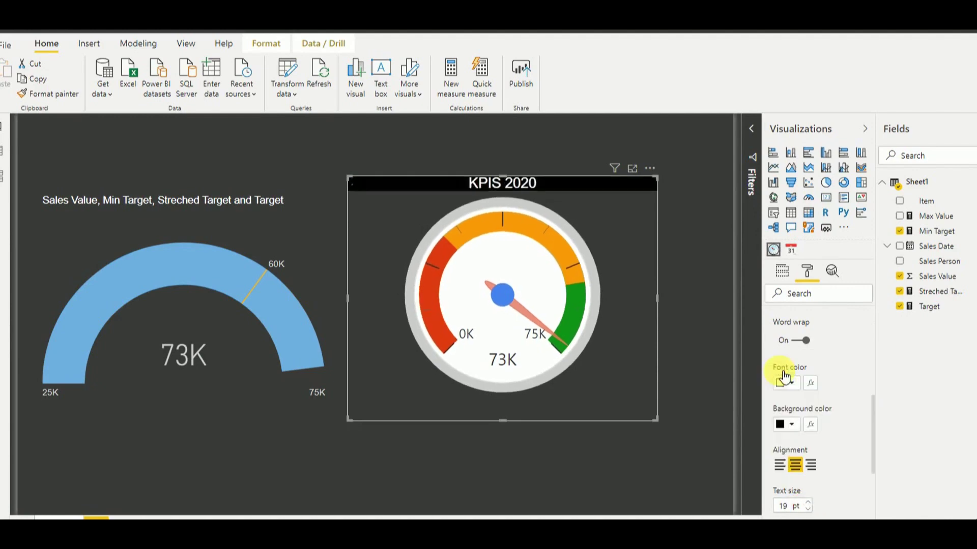
click(691, 294)
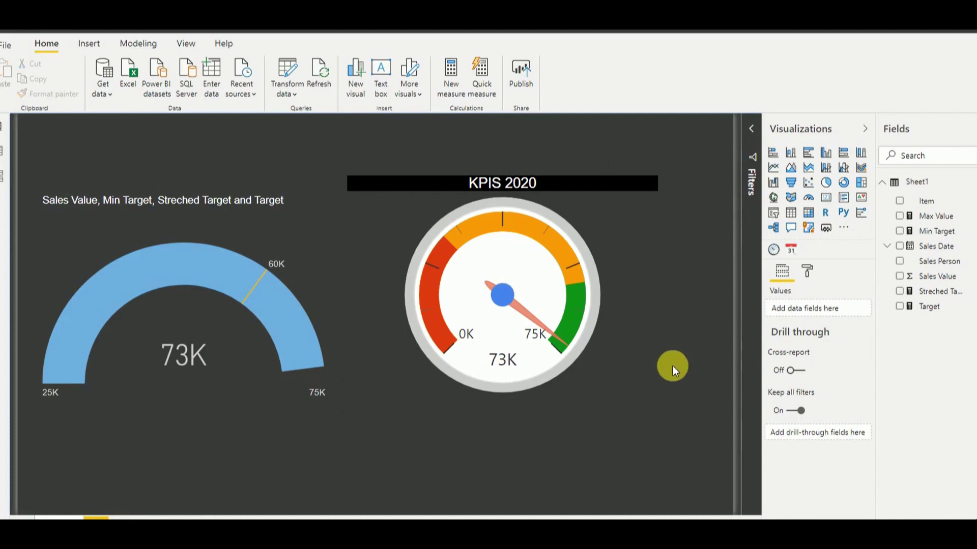
- Reselect the KPIS 2020 gauge to show its Max, Target Start and Actual Start fields
mouse_move(577, 251)
click(632, 224)
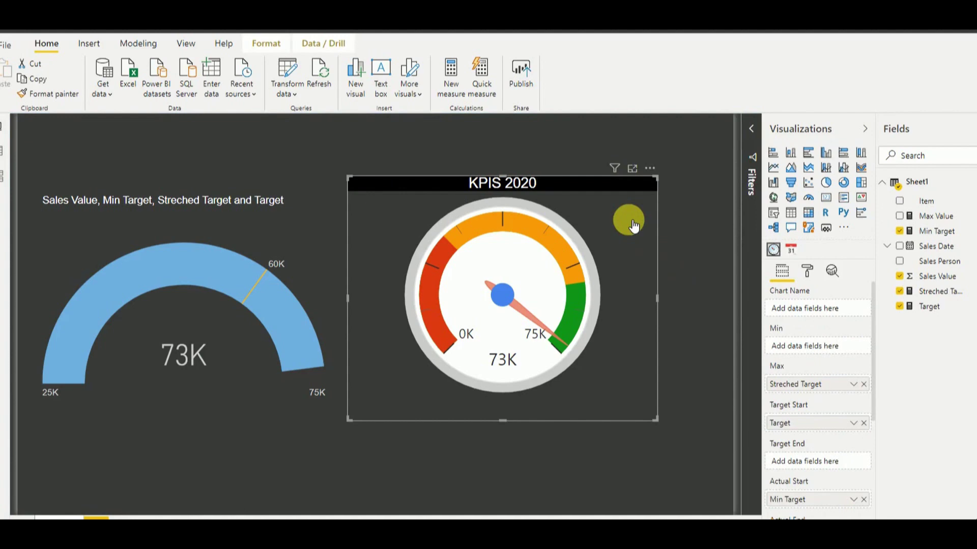